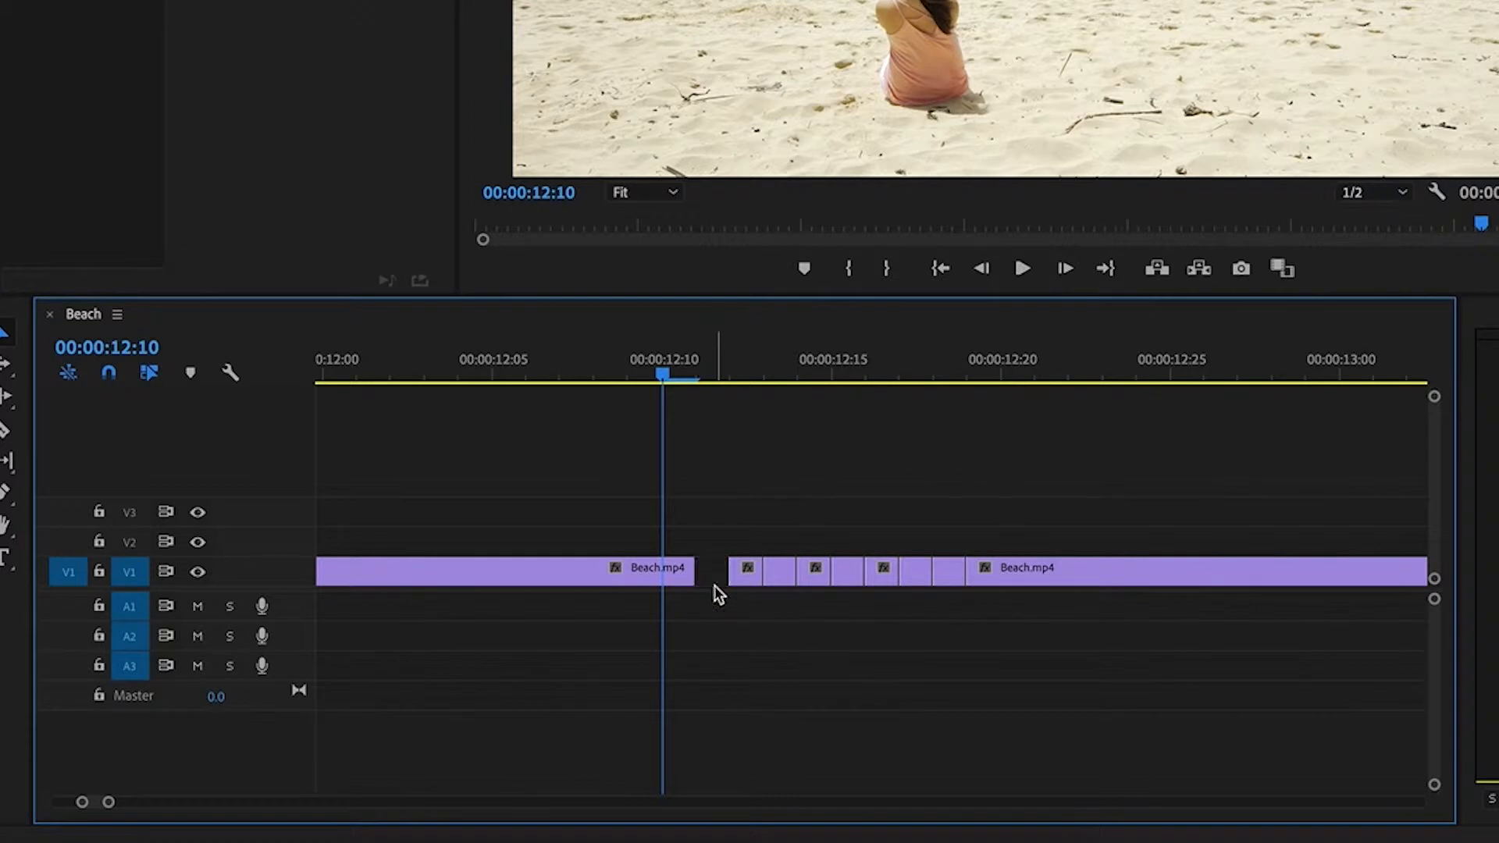
Delete the one-frame clip pieces at 00:00:12:13, 00:00:12:16 and 00:00:12:18 from track V1, leaving gaps.
{"action": "left_click", "coordinate": [780, 575]}
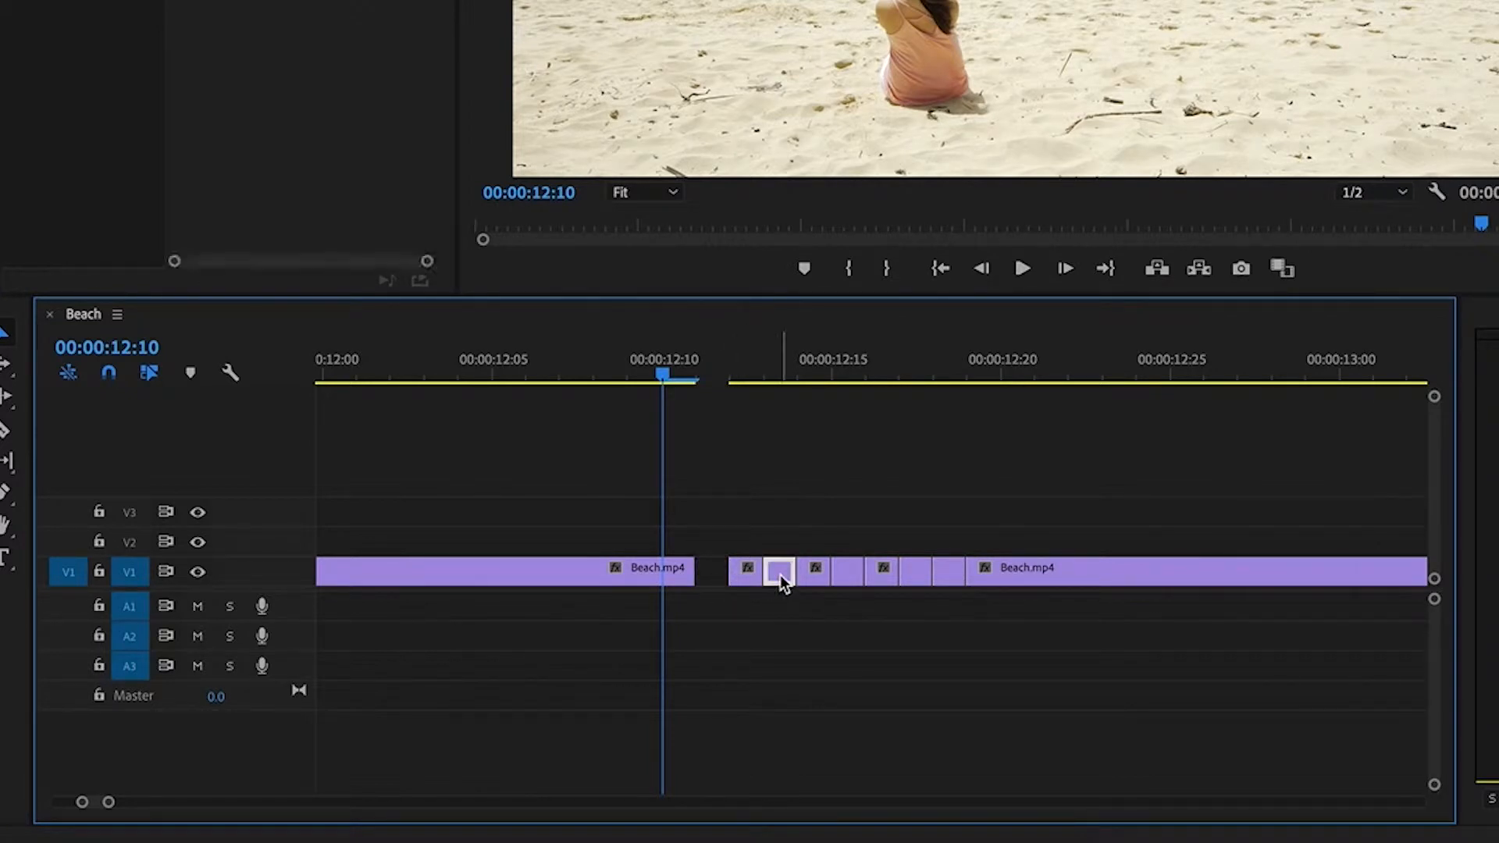
{"action": "key", "text": "Delete"}
{"action": "left_click", "coordinate": [917, 577]}
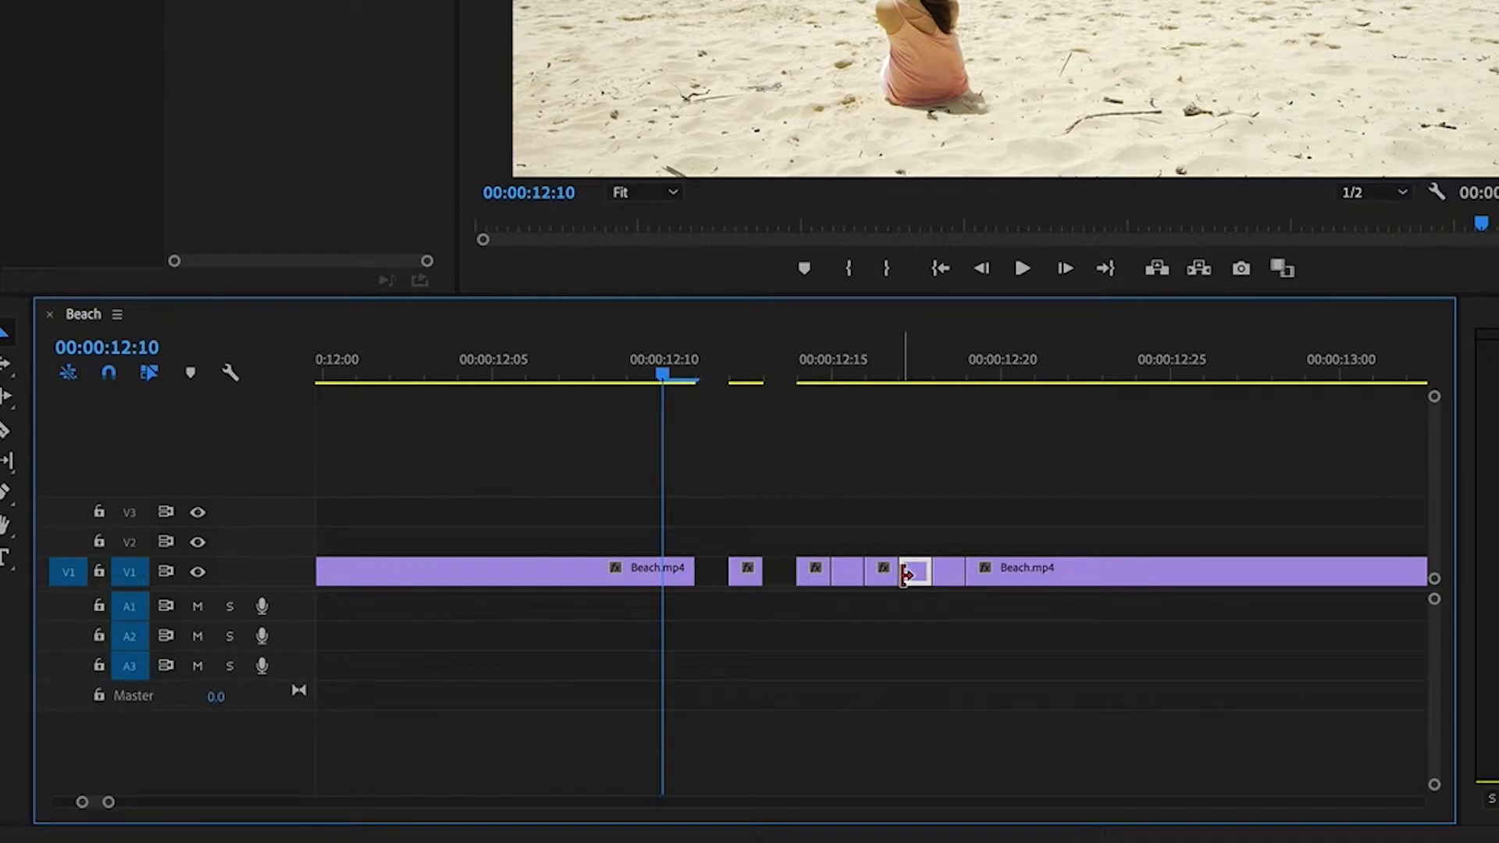
{"action": "left_click", "coordinate": [887, 574]}
{"action": "key", "text": "Delete"}
{"action": "left_click", "coordinate": [947, 578]}
{"action": "key", "text": "Delete"}
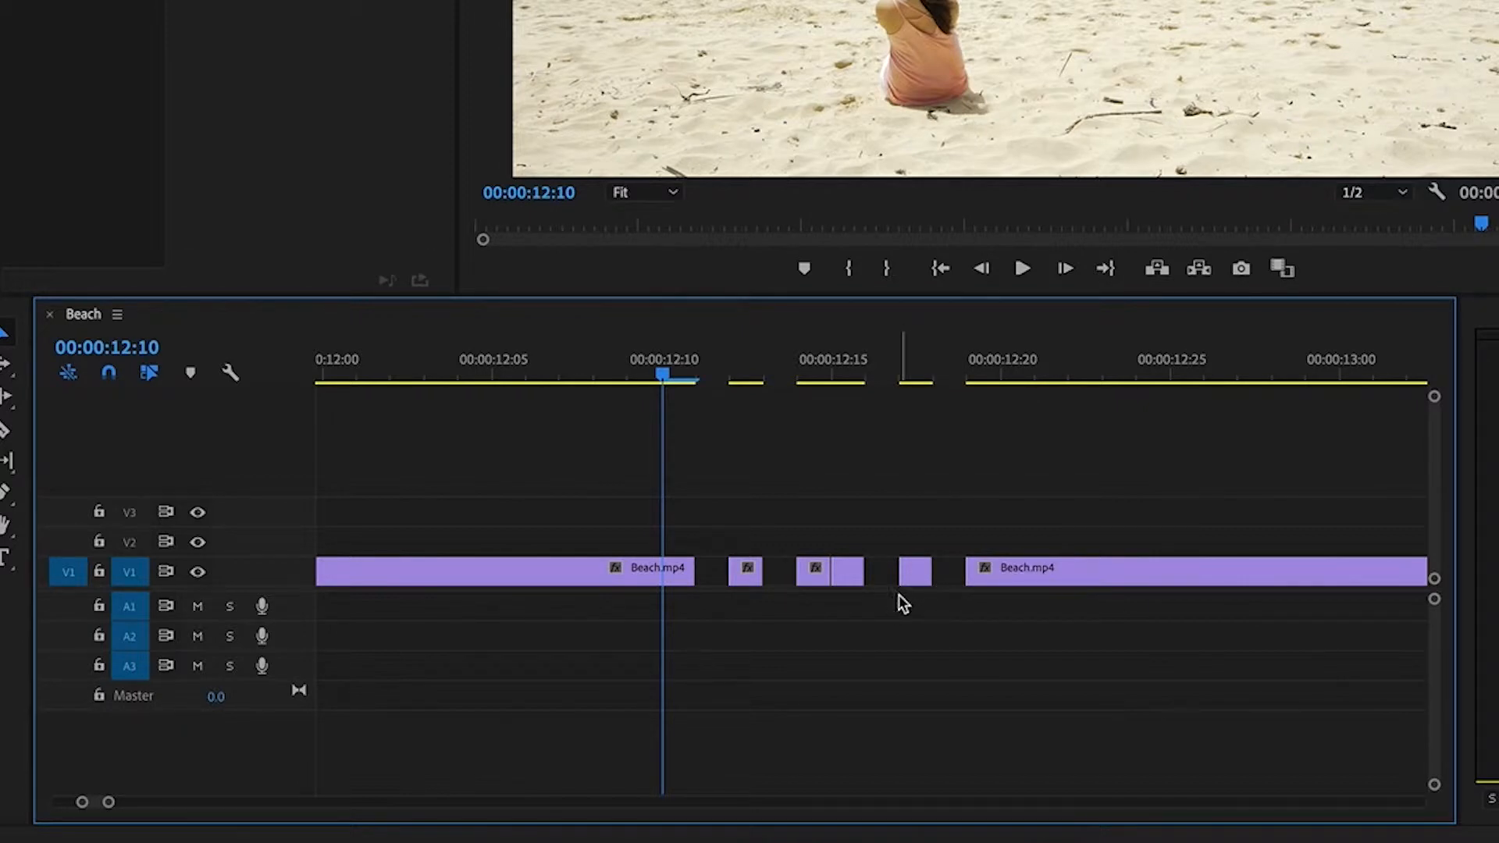
Duplicate the one-frame V1 clip at 00:00:12:12 onto track V2 directly above it and select the copy.
{"action": "left_click", "coordinate": [746, 576]}
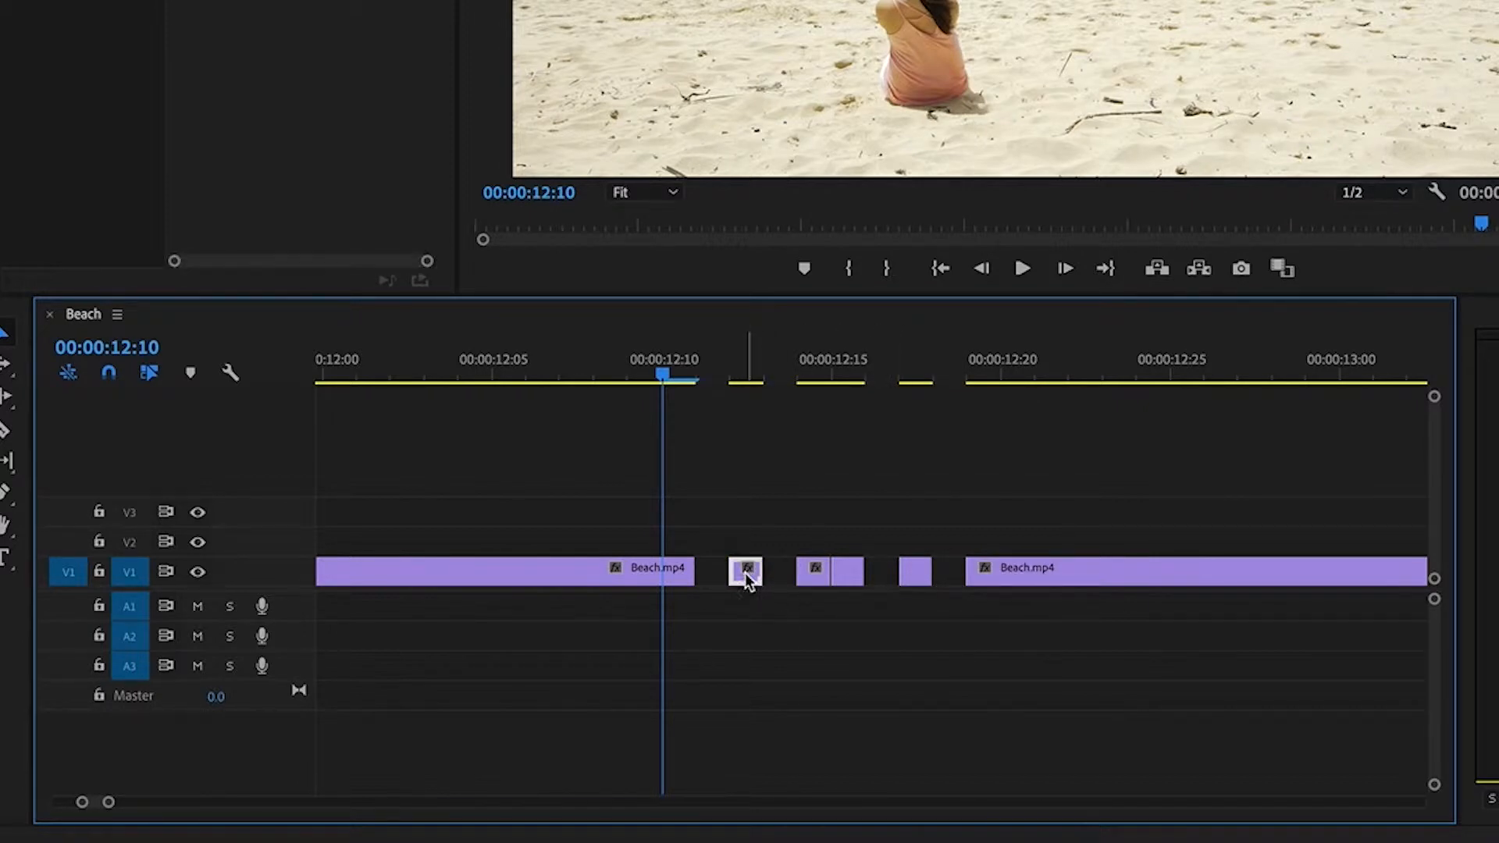
{"action": "left_click_drag", "start_coordinate": [745, 582], "coordinate": [748, 547]}
{"action": "left_click", "coordinate": [746, 540]}
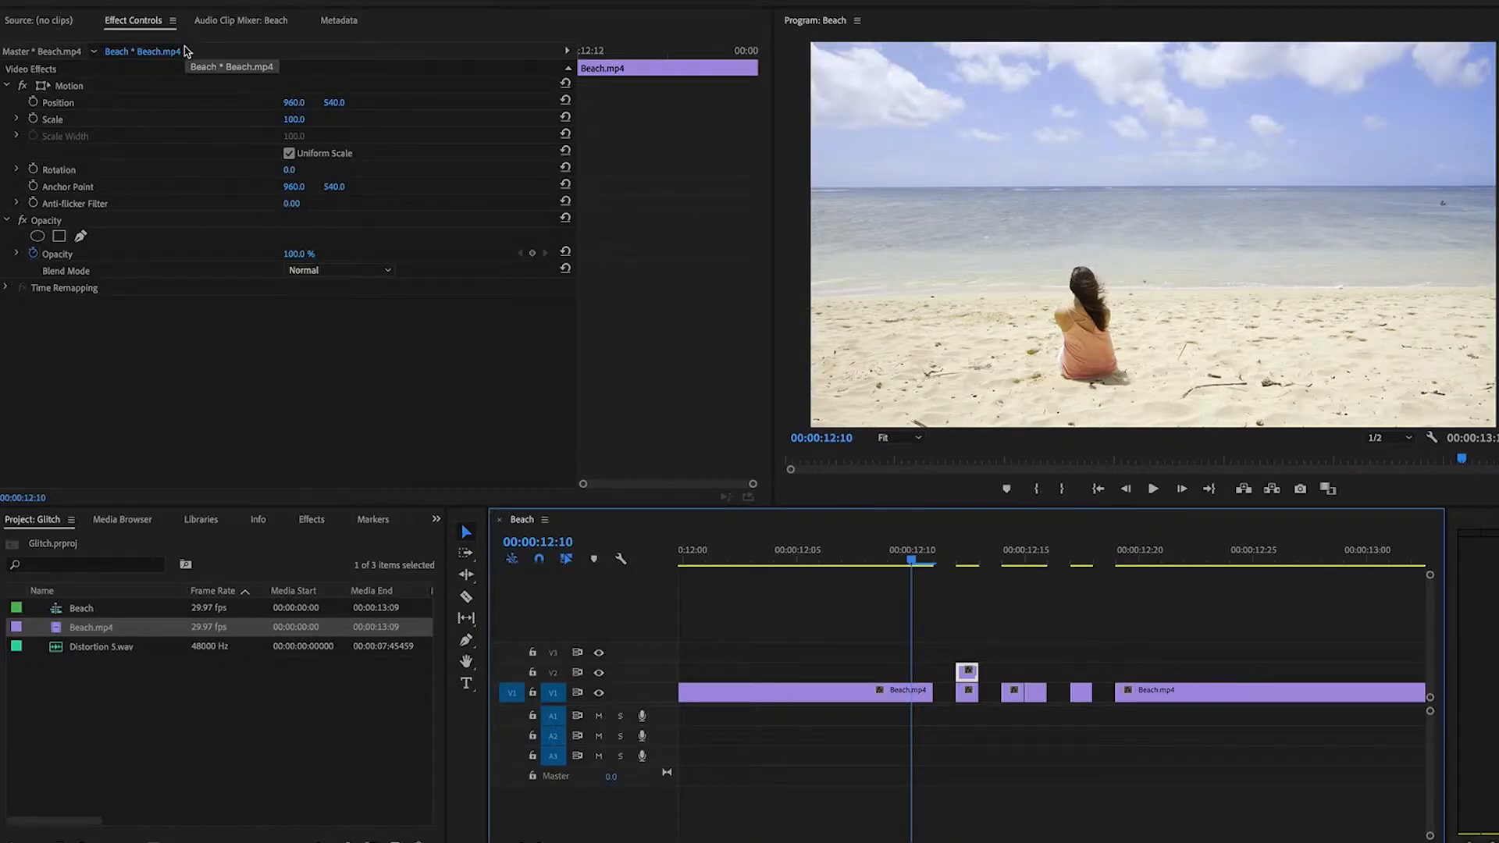
Set the V2 copy's opacity to 53% and its horizontal position to 932.
{"action": "left_click", "coordinate": [295, 253]}
{"action": "type", "text": "53"}
{"action": "key", "text": "Return"}
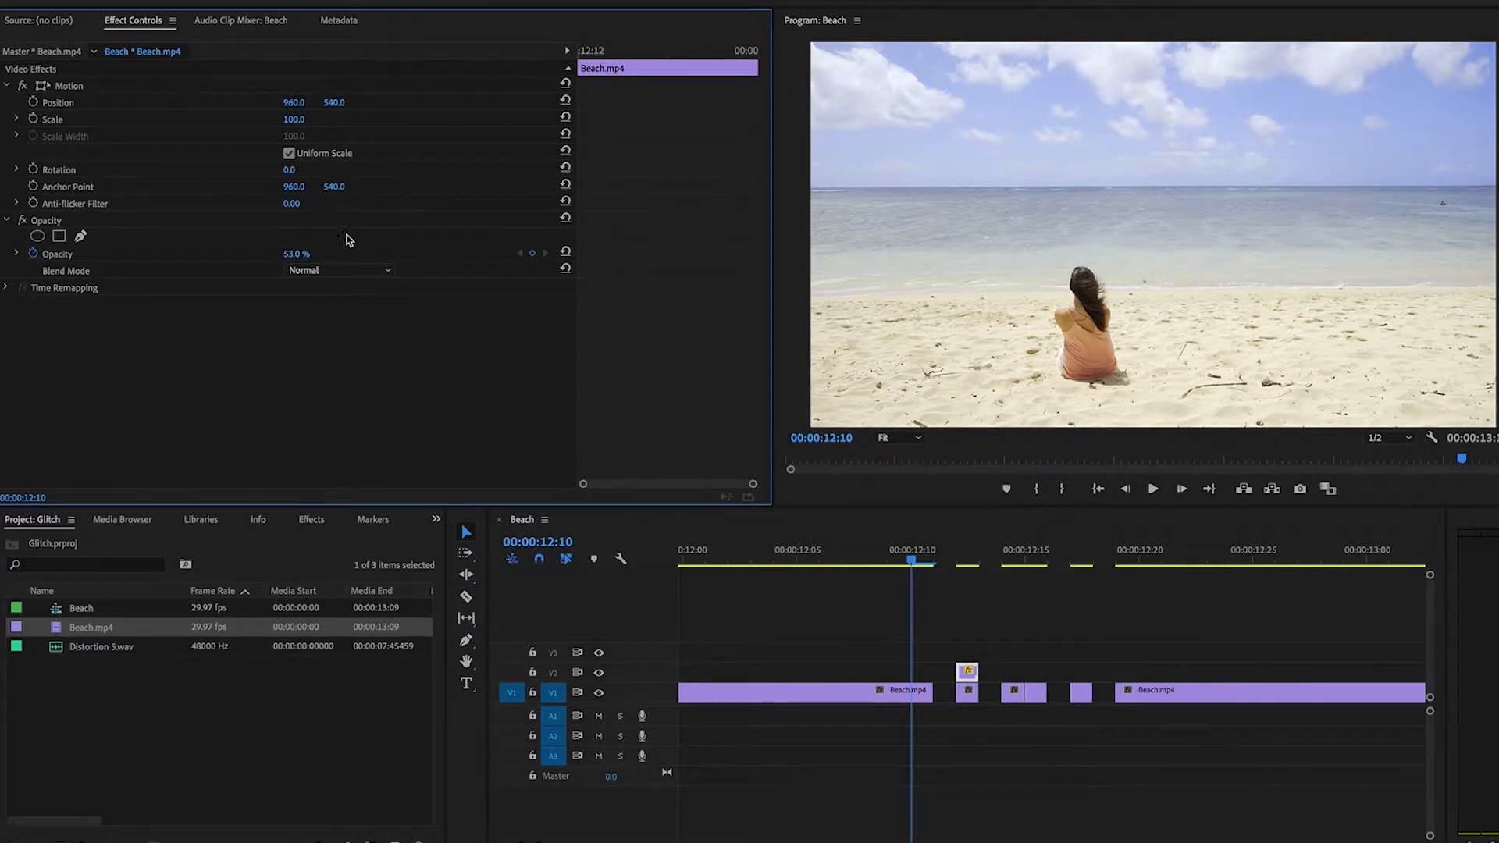
{"action": "left_click", "coordinate": [295, 104]}
{"action": "type", "text": "932"}
{"action": "key", "text": "Return"}
Grade the 00:00:12:12 copy in Lumetri Color: temperature about 9, tint 23, exposure 1.5, contrast 26, highlights -13, shadows -25, whites -34, blacks -55.
{"action": "left_click", "coordinate": [722, 0]}
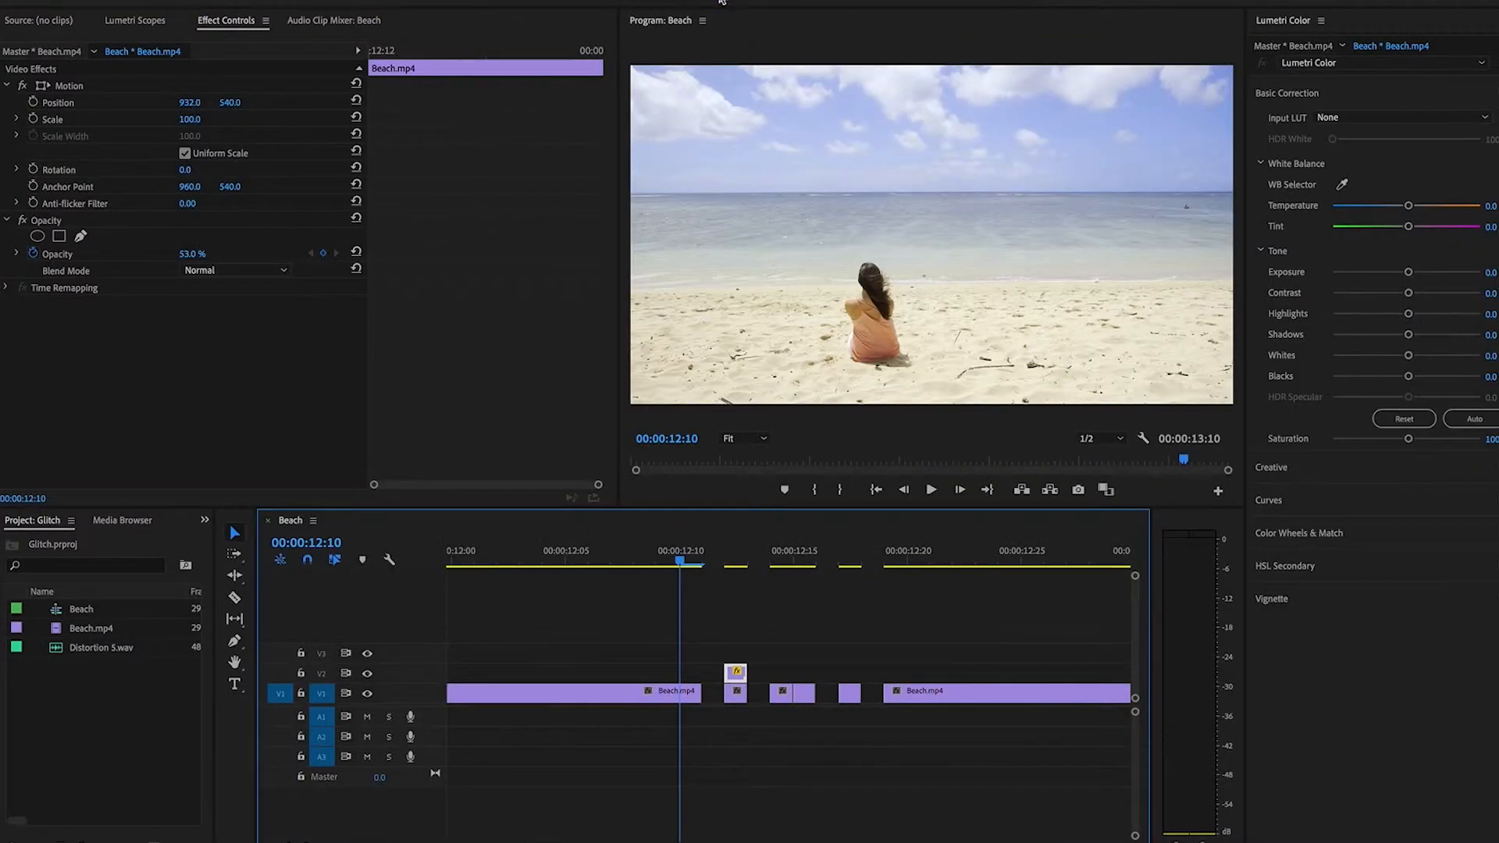
{"action": "left_click_drag", "start_coordinate": [1410, 207], "coordinate": [1428, 277]}
{"action": "left_click", "coordinate": [743, 563]}
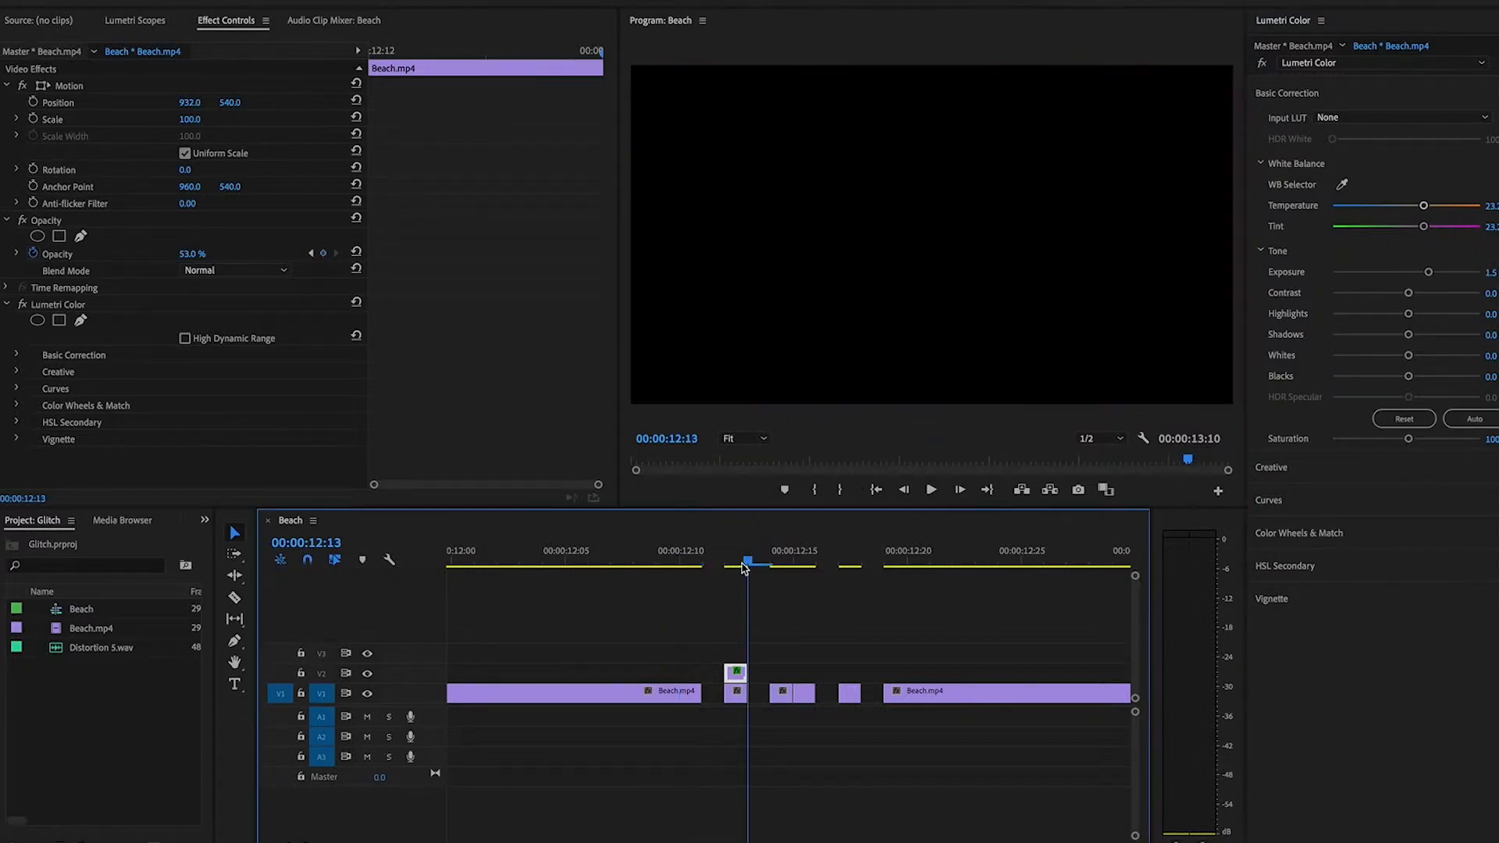
{"action": "key", "text": "Left"}
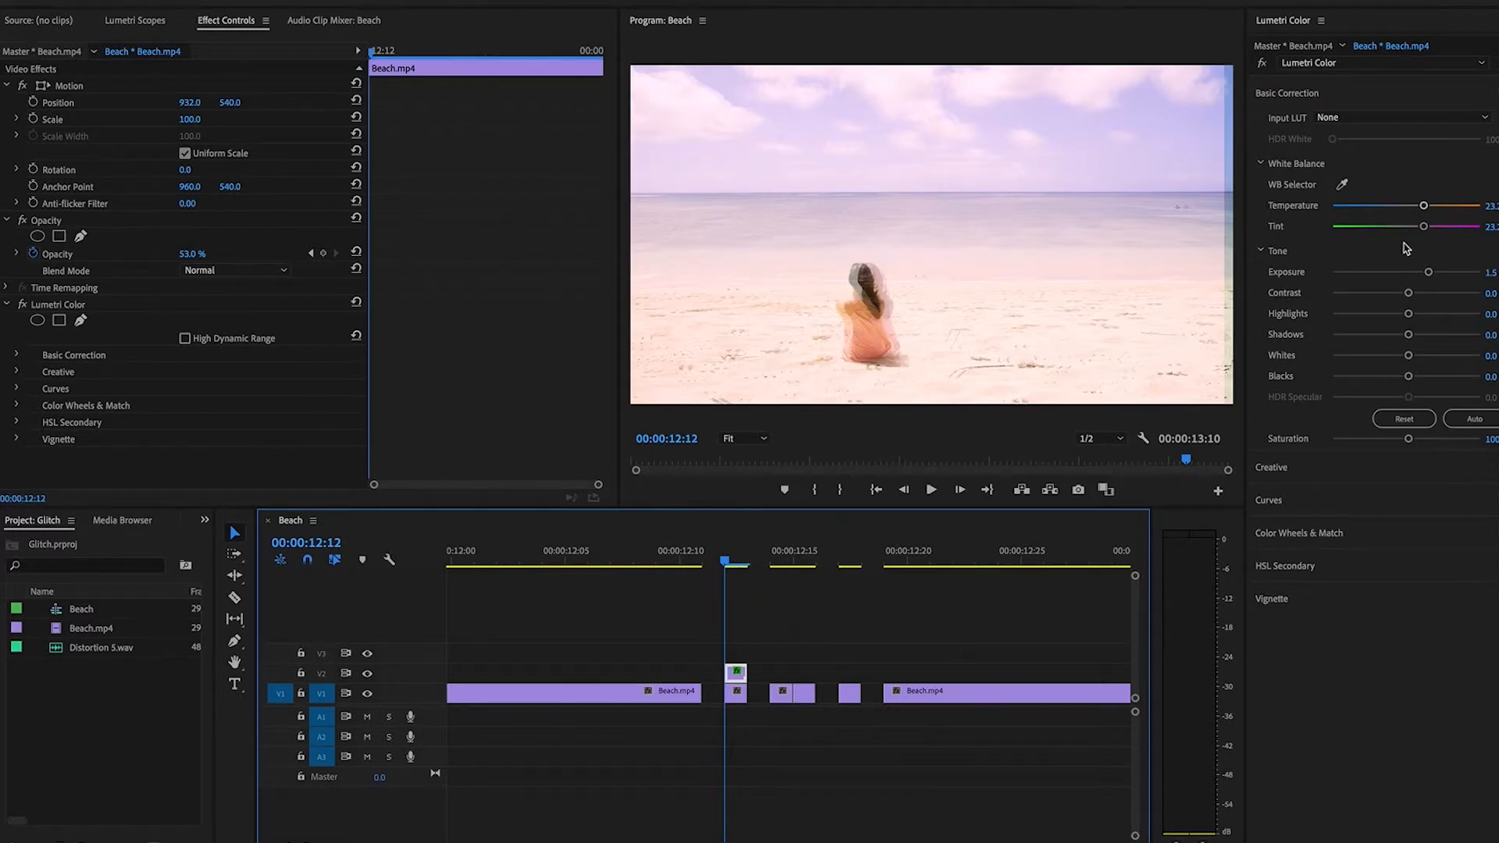
{"action": "mouse_move", "coordinate": [1423, 206]}
{"action": "left_mouse_down"}
{"action": "mouse_move", "coordinate": [1394, 212]}
{"action": "mouse_move", "coordinate": [1413, 212]}
{"action": "left_mouse_up"}
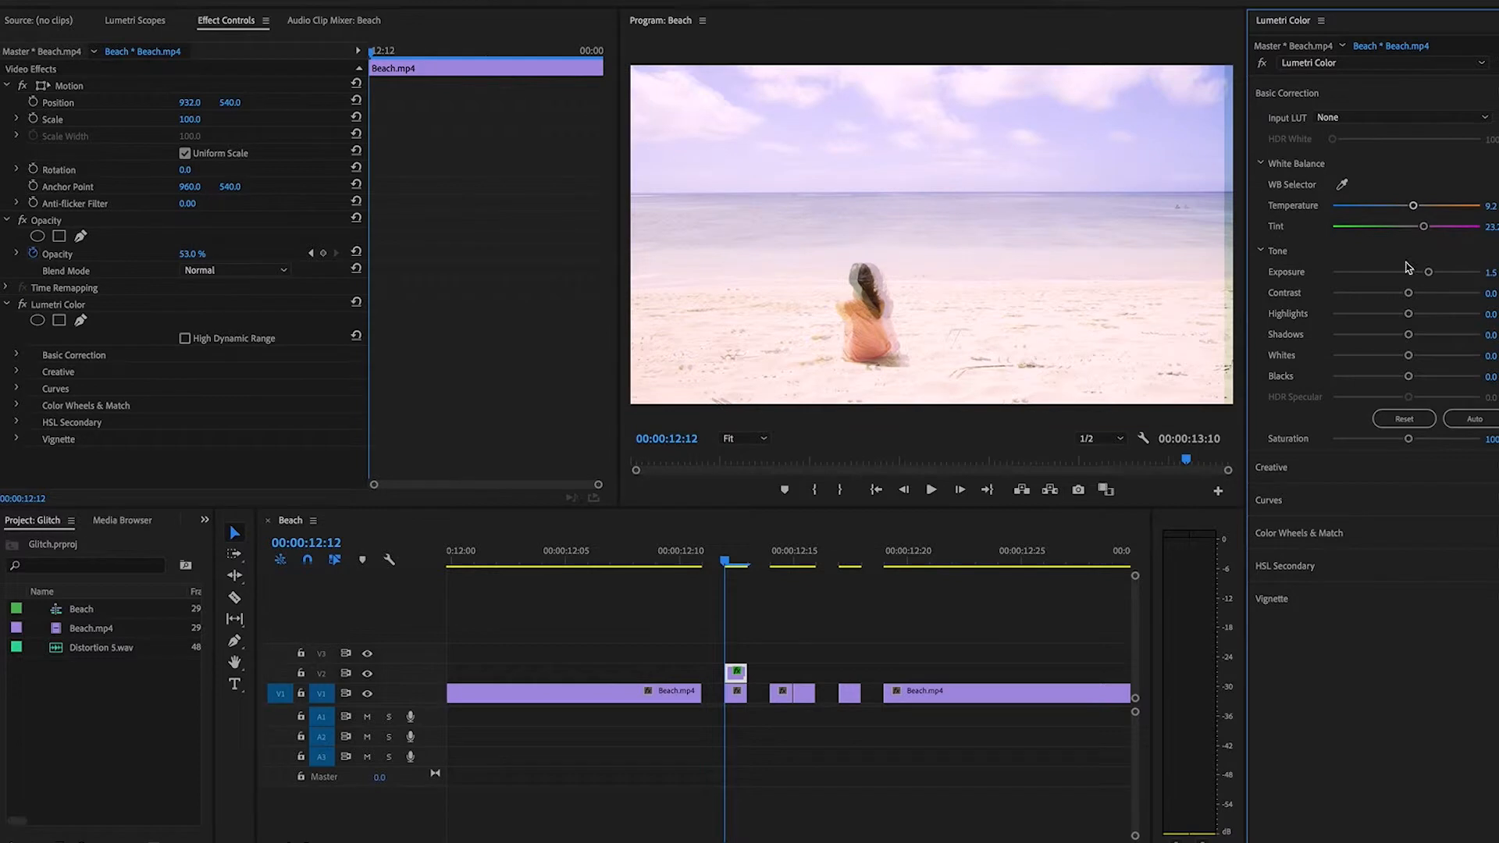
{"action": "left_click_drag", "start_coordinate": [1409, 293], "coordinate": [1367, 378]}
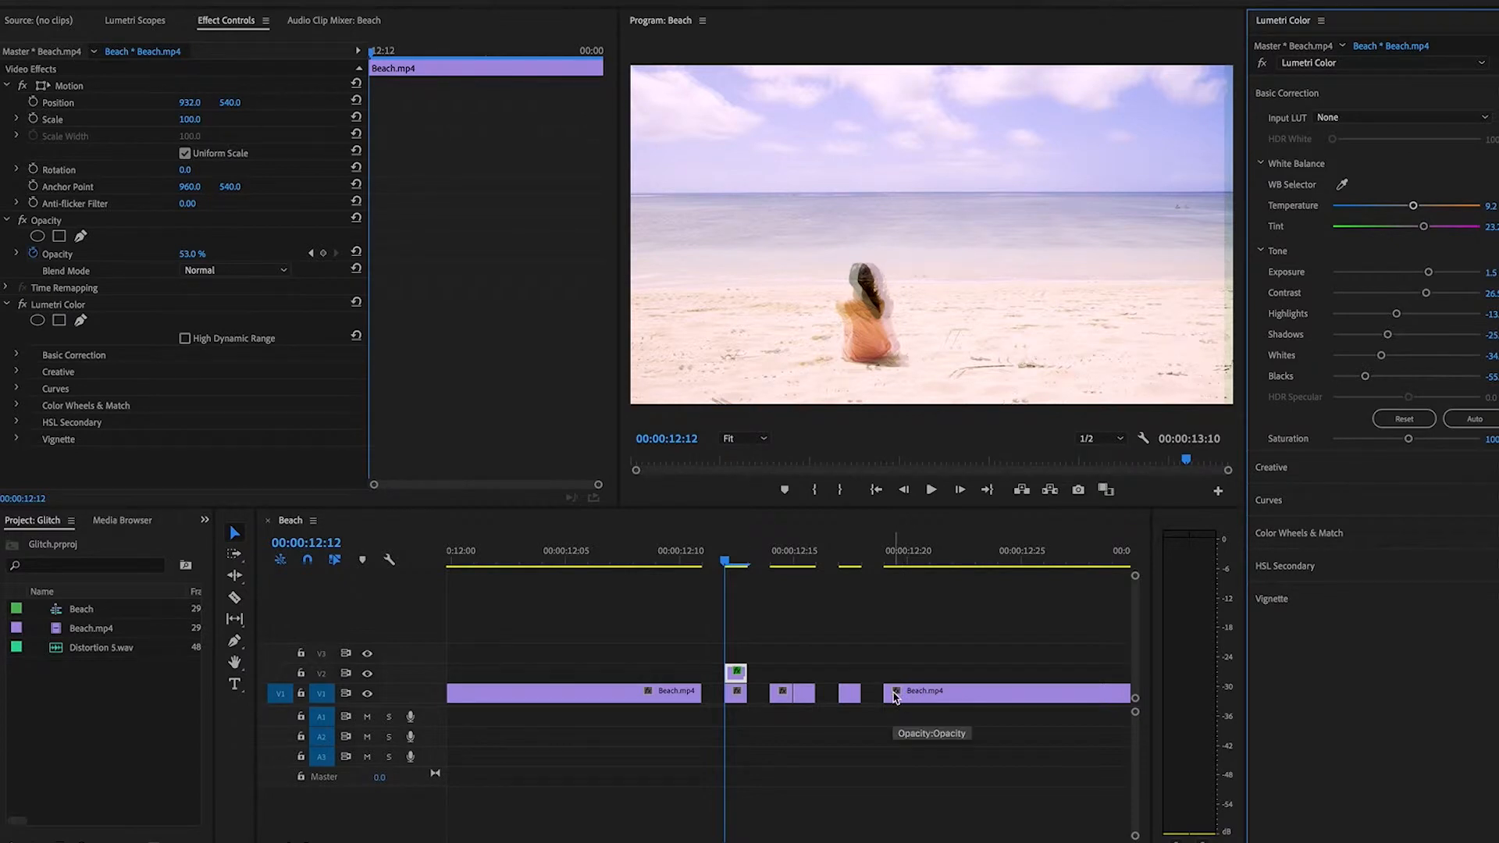
Duplicate the one-frame V1 clip at 00:00:12:17 onto track V2 and move the playhead to that frame.
{"action": "left_click", "coordinate": [850, 695]}
{"action": "left_click_drag", "start_coordinate": [849, 695], "coordinate": [849, 673]}
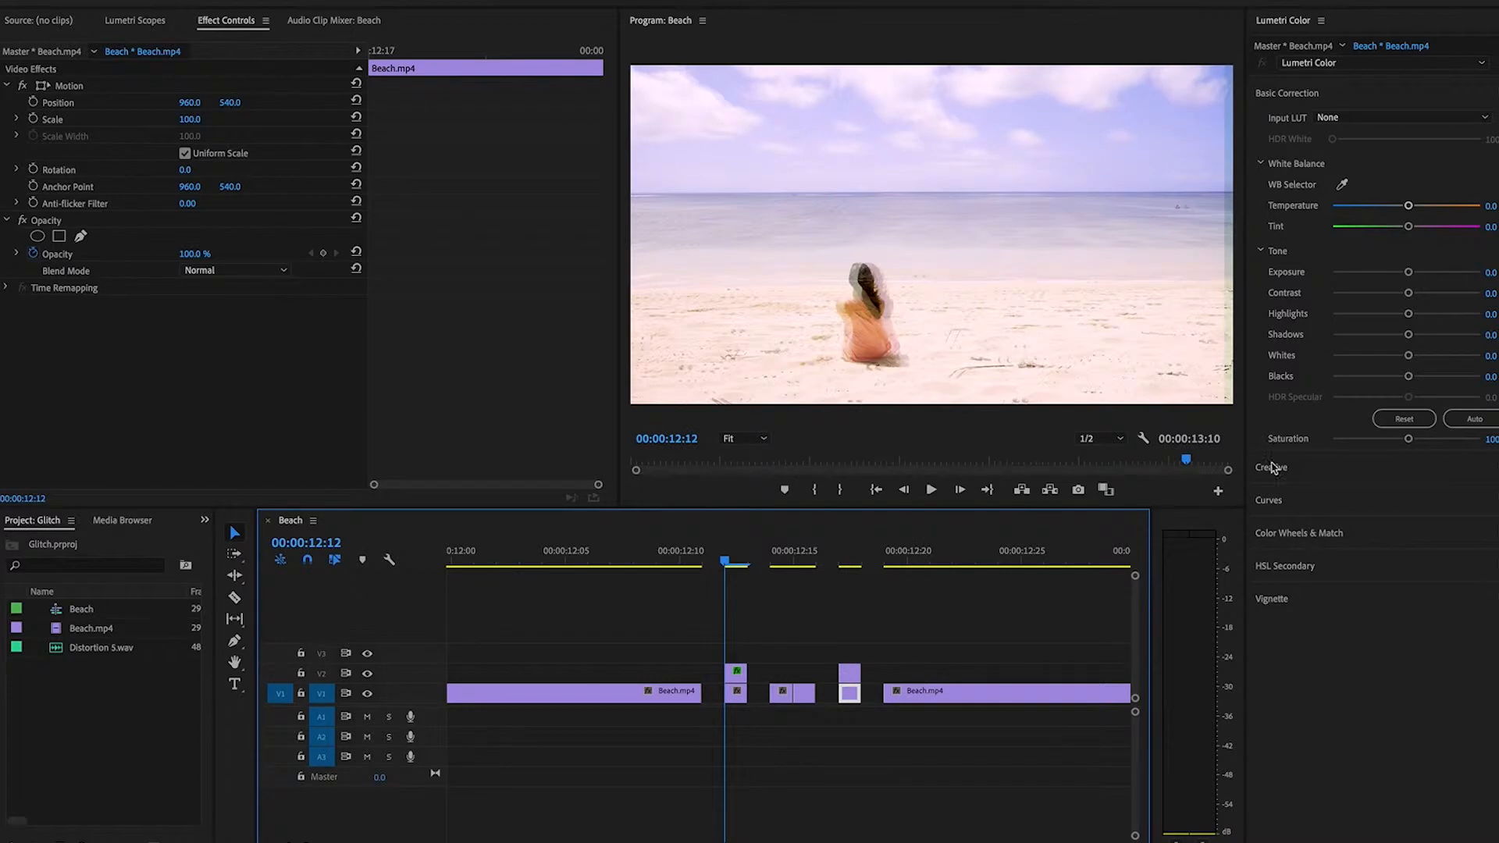
{"action": "left_click", "coordinate": [840, 555]}
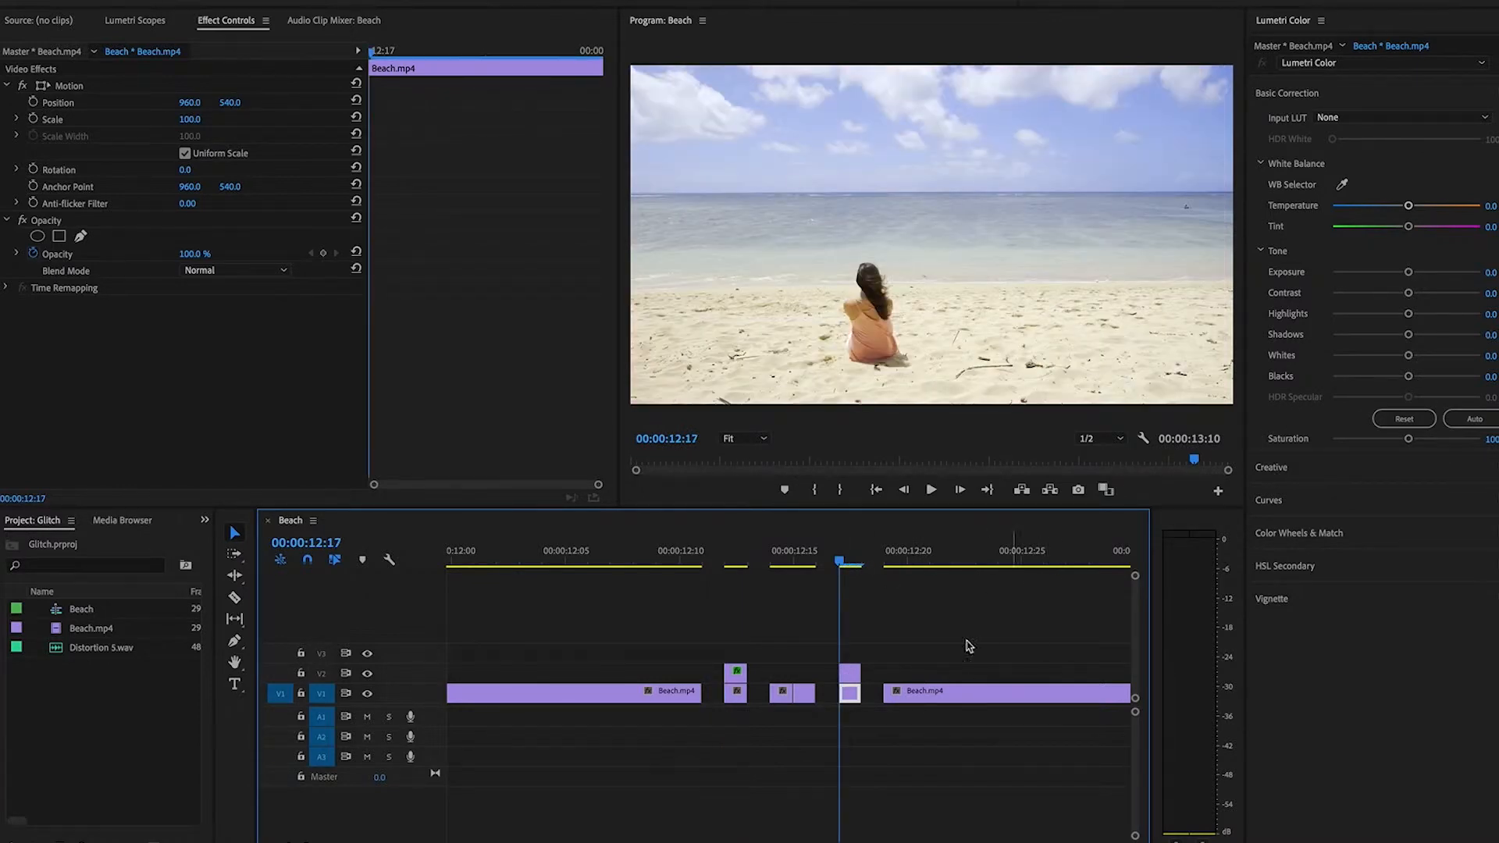
Set the 00:00:12:17 copy on V2 to a horizontal position of 932 and an opacity of 53%.
{"action": "left_click", "coordinate": [853, 673]}
{"action": "left_click", "coordinate": [855, 675]}
{"action": "left_click", "coordinate": [190, 103]}
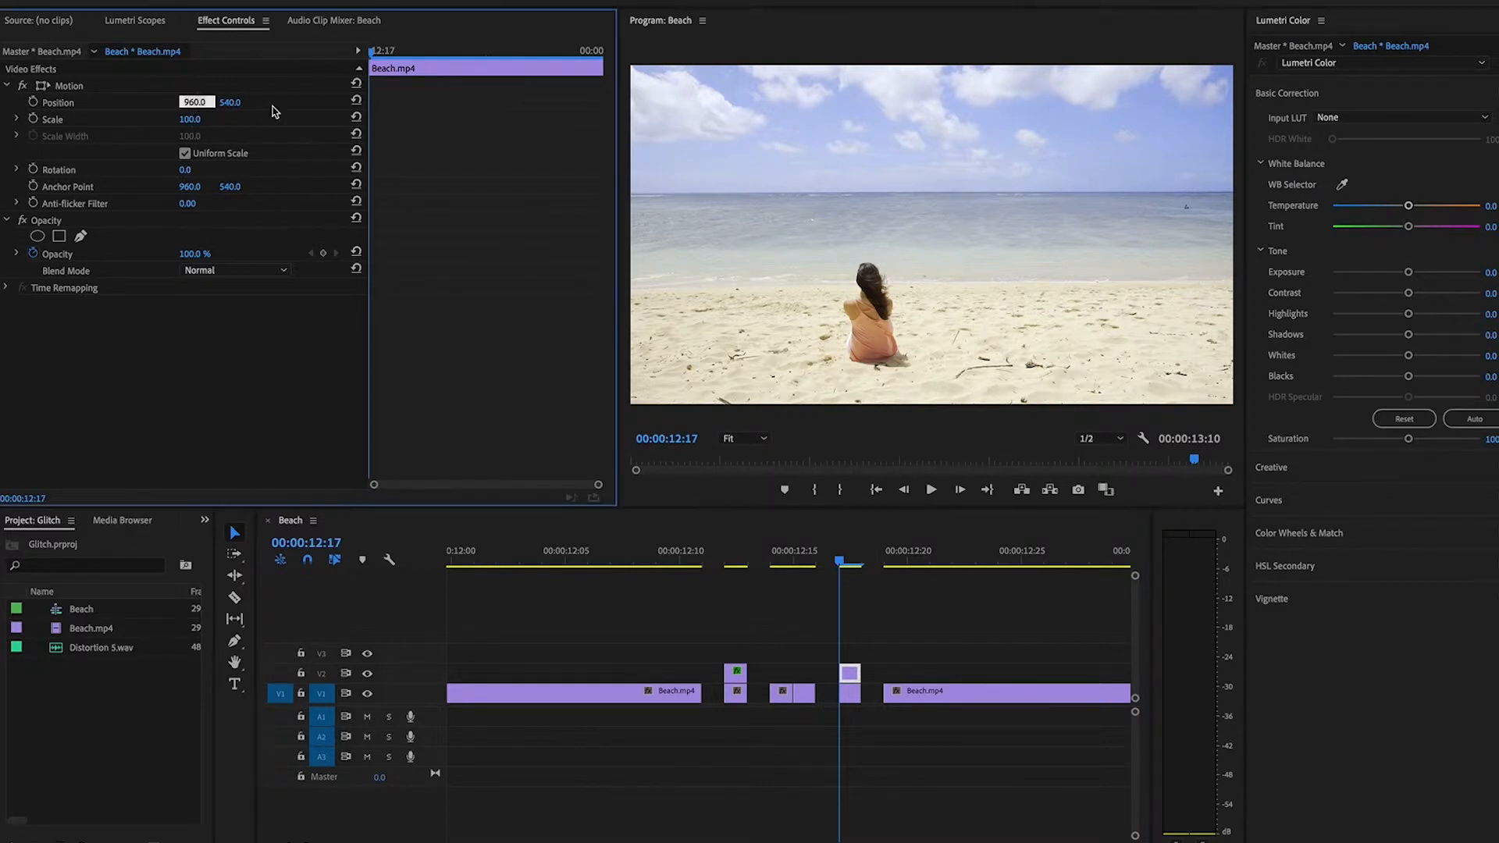
{"action": "type", "text": "932"}
{"action": "key", "text": "Return"}
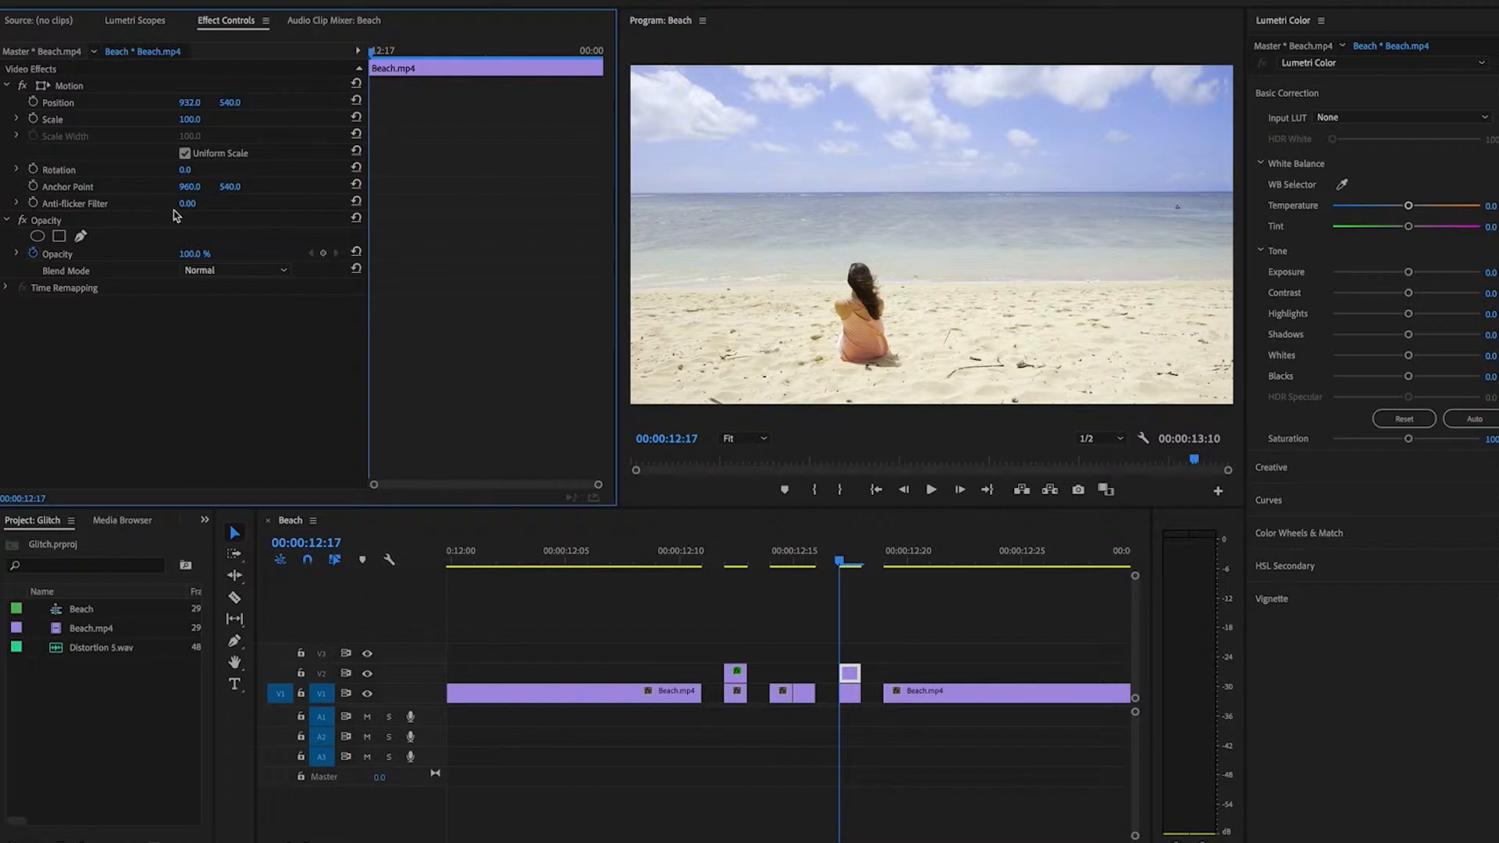
{"action": "left_click", "coordinate": [192, 254]}
{"action": "type", "text": "53"}
{"action": "key", "text": "Return"}
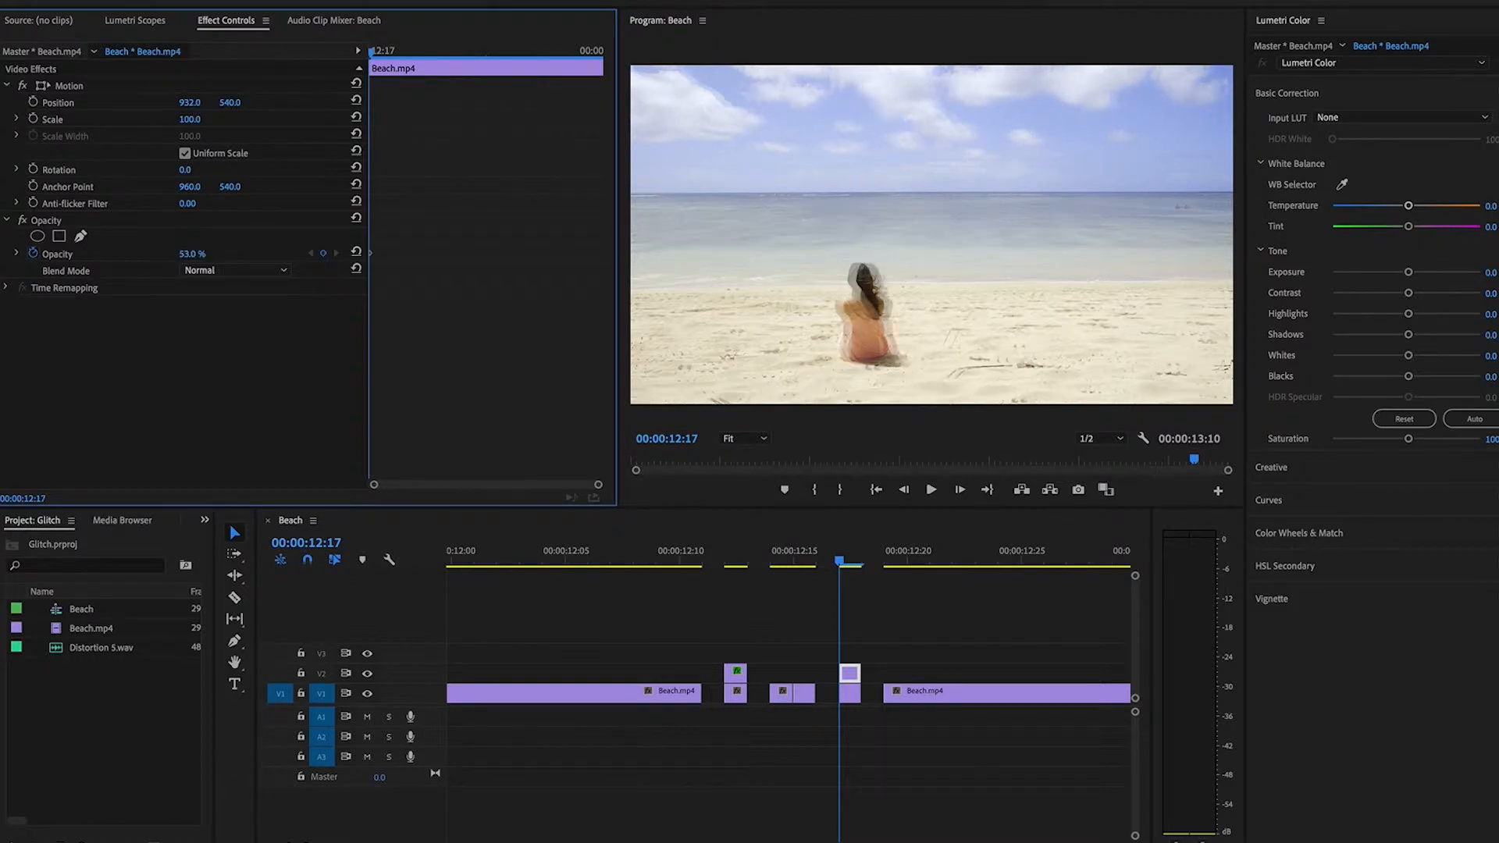
Grade this copy: temperature about 24, tint 12, saturation 144, contrast 40, highlights -12, shadows -15, whites 18, blacks -22, and slightly lower exposure.
{"action": "mouse_move", "coordinate": [1410, 205]}
{"action": "left_mouse_down"}
{"action": "mouse_move", "coordinate": [1429, 205]}
{"action": "mouse_move", "coordinate": [1417, 226]}
{"action": "left_mouse_up"}
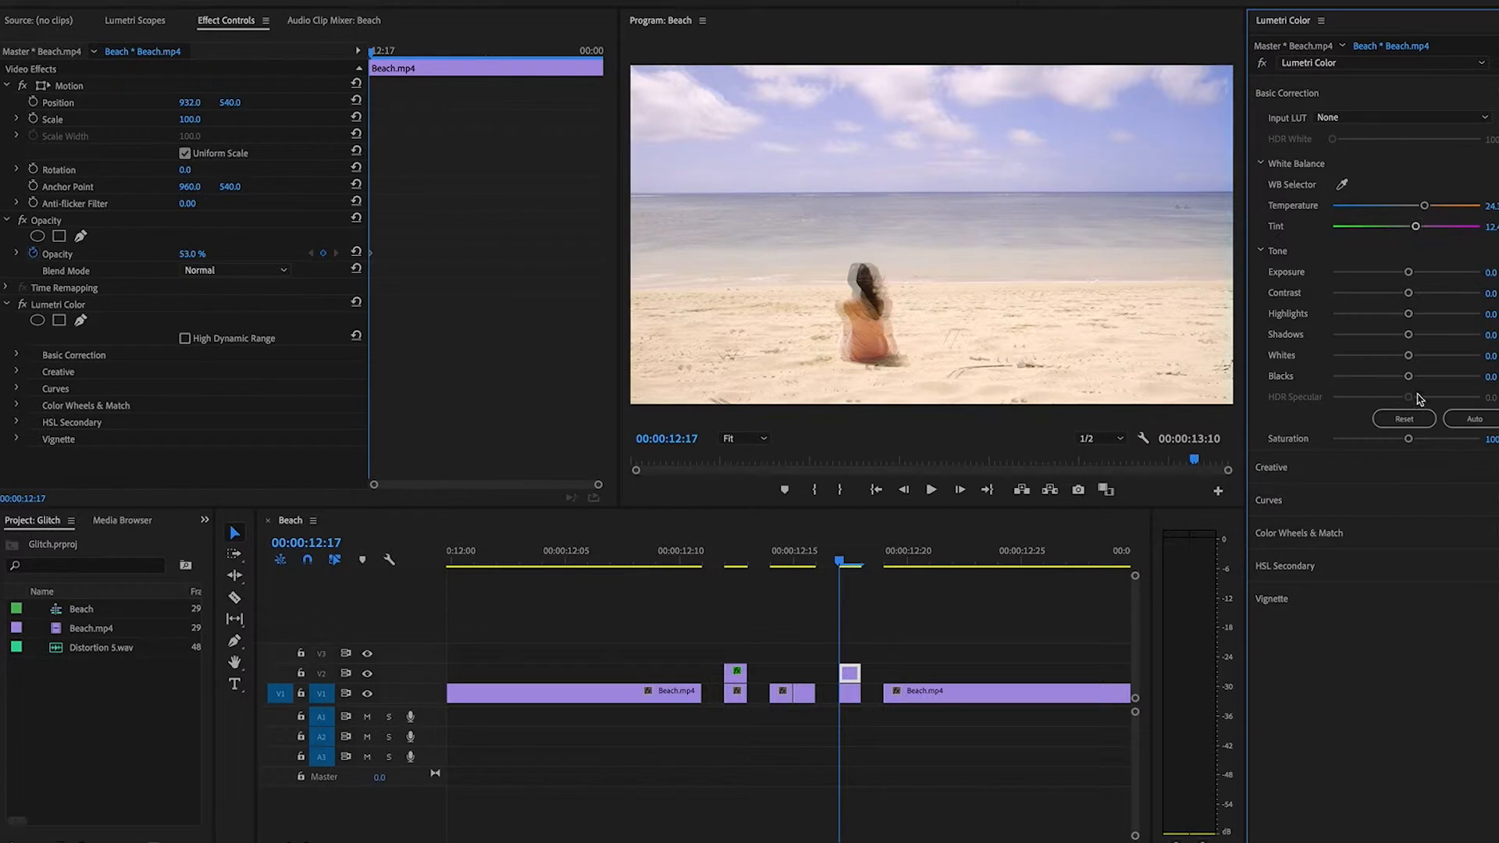
{"action": "left_click_drag", "start_coordinate": [1408, 441], "coordinate": [1440, 440]}
{"action": "left_click_drag", "start_coordinate": [1408, 272], "coordinate": [1389, 377]}
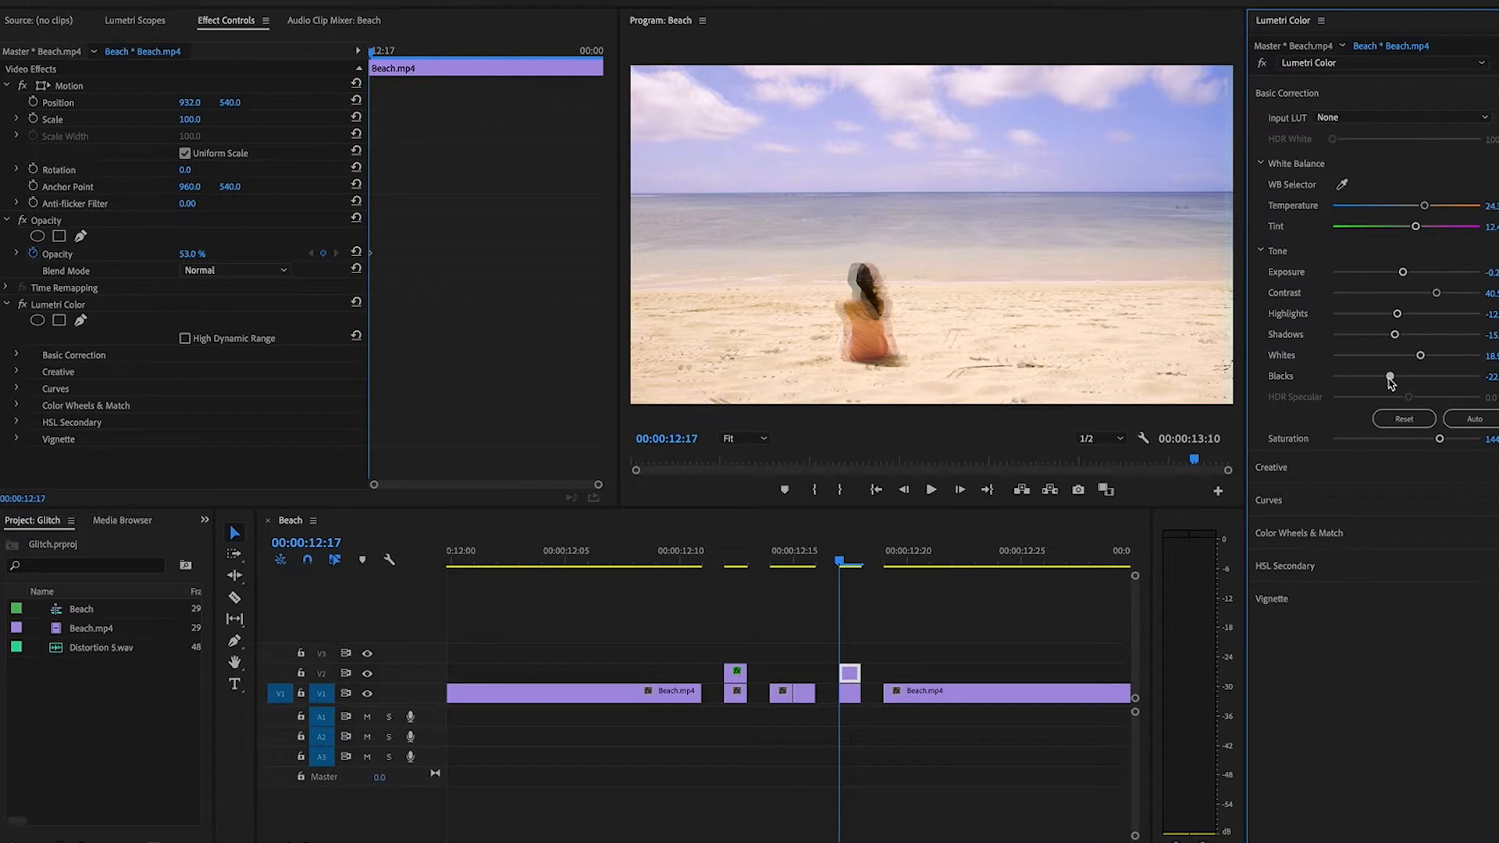
Duplicate the two adjacent one-frame V1 clips at 00:00:12:14 and 00:00:12:15 together onto track V2.
{"action": "left_click", "coordinate": [782, 673]}
{"action": "left_click_drag", "start_coordinate": [779, 676], "coordinate": [801, 695]}
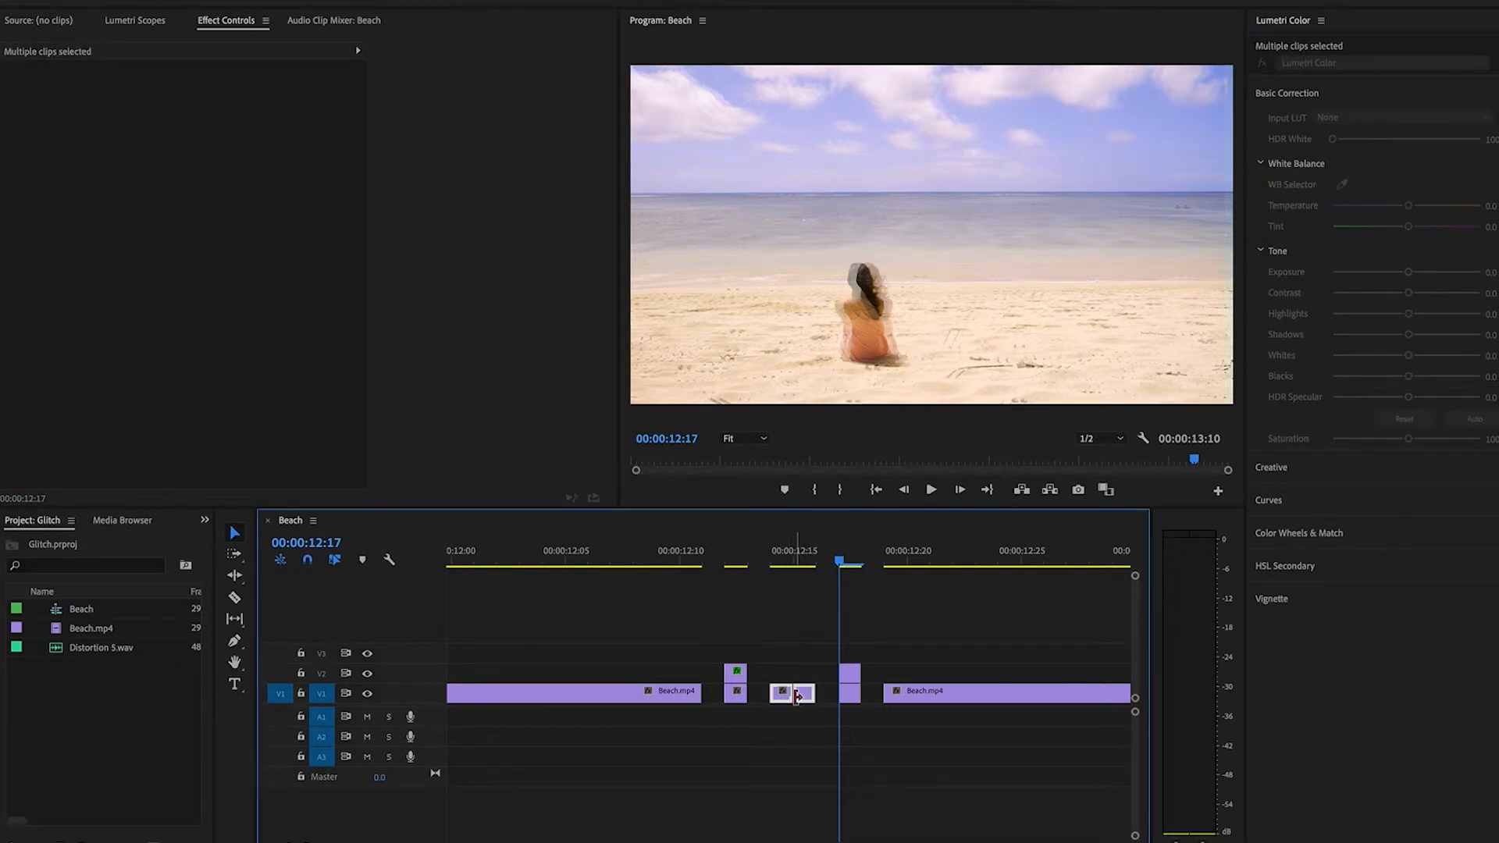
{"action": "left_click_drag", "start_coordinate": [784, 701], "coordinate": [783, 673]}
{"action": "left_click", "coordinate": [804, 629]}
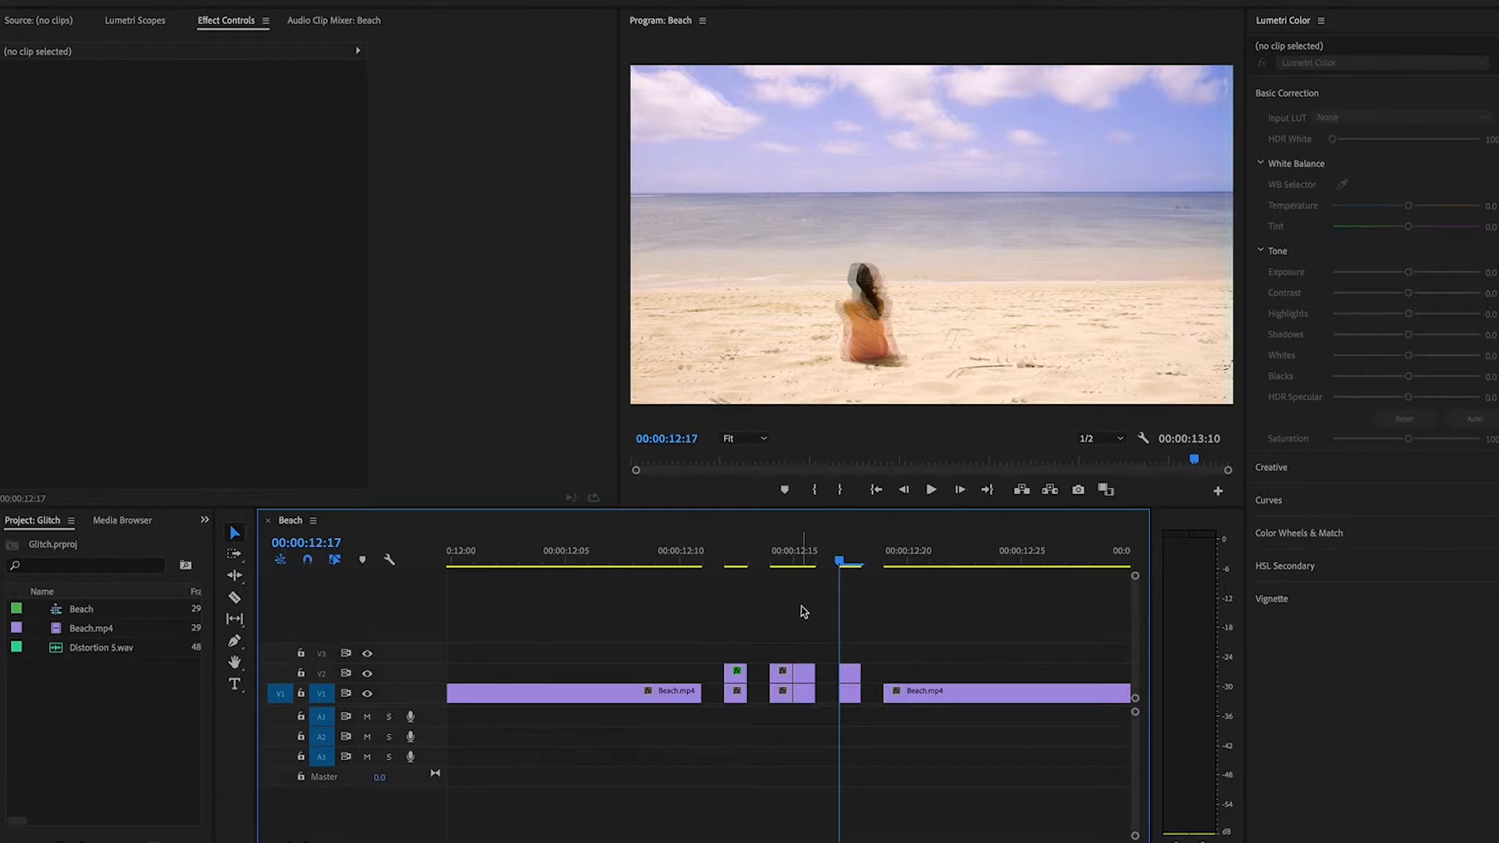
Find the Arithmetic video effect and apply it to the V2 copy at 00:00:12:15, with the playhead on that frame.
{"action": "left_click", "coordinate": [780, 674]}
{"action": "left_click", "coordinate": [803, 675]}
{"action": "left_click_drag", "start_coordinate": [818, 567], "coordinate": [795, 567]}
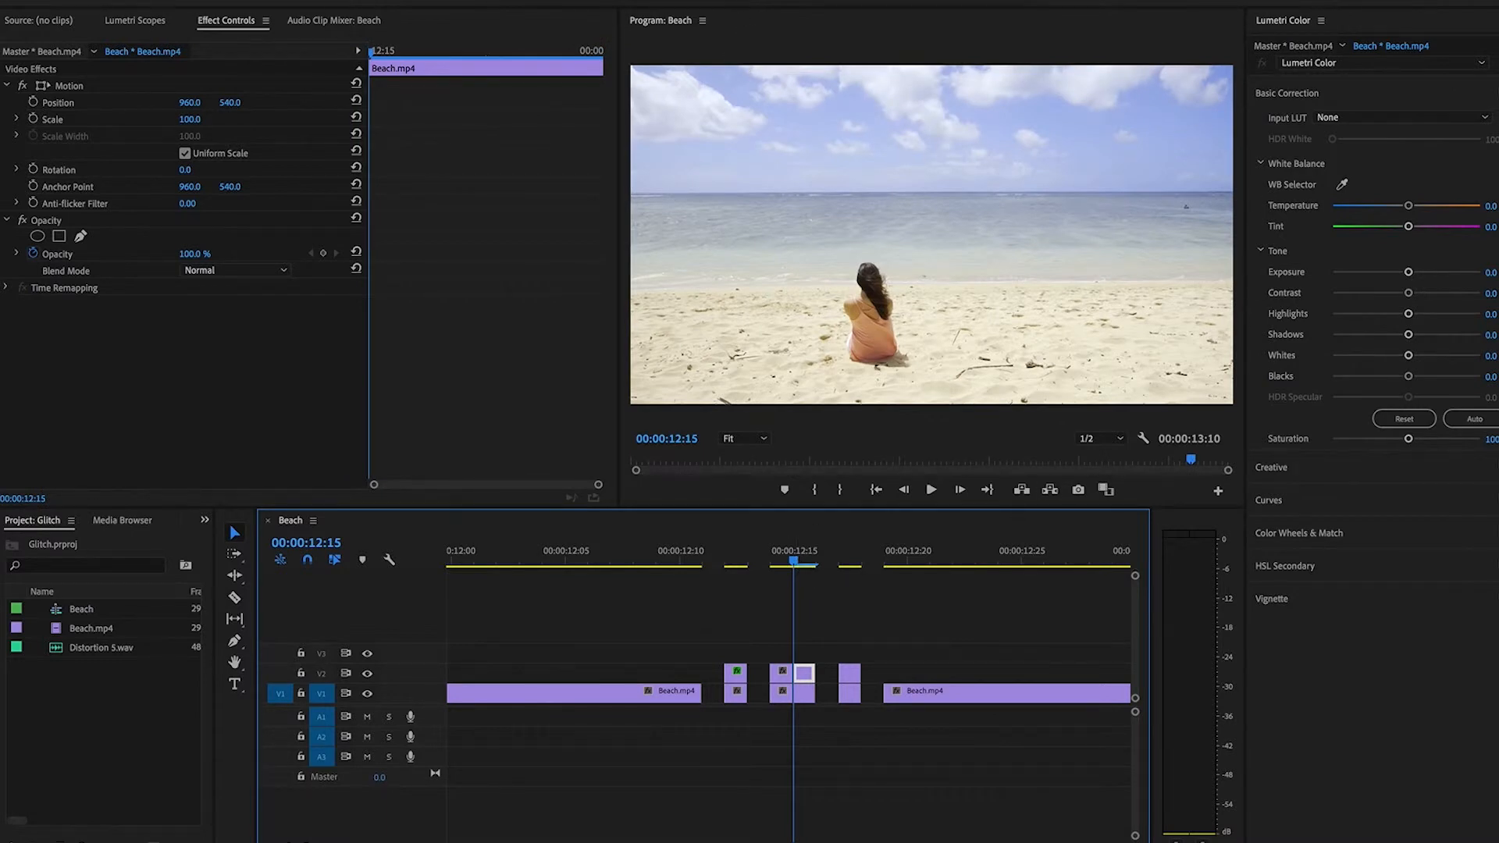
{"action": "left_click", "coordinate": [785, 2]}
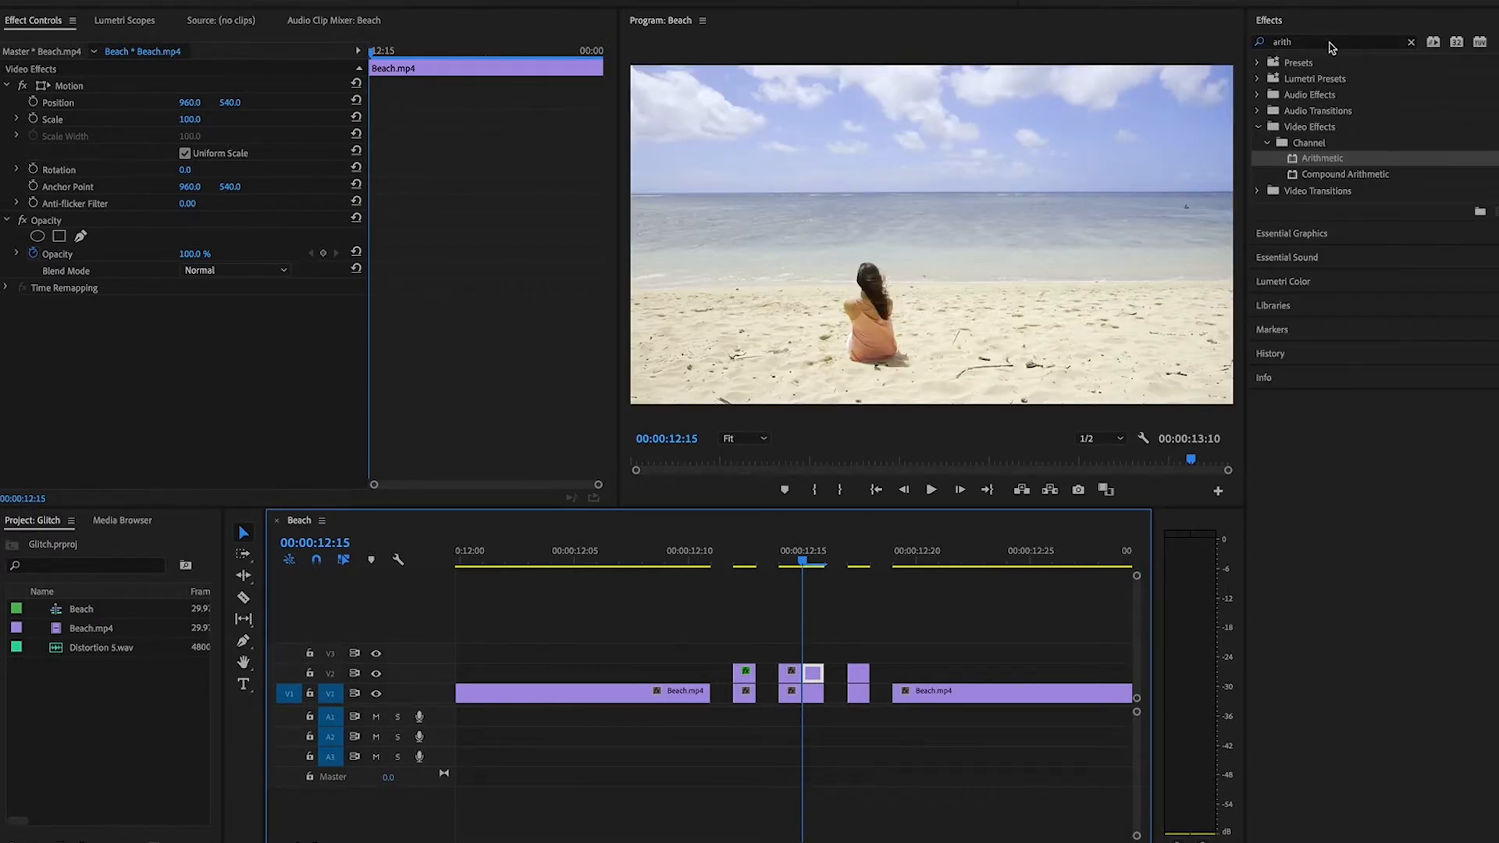
{"action": "left_click", "coordinate": [1264, 46]}
{"action": "key", "text": "BackSpace"}
{"action": "key", "text": "BackSpace"}
{"action": "key", "text": "BackSpace"}
{"action": "key", "text": "BackSpace"}
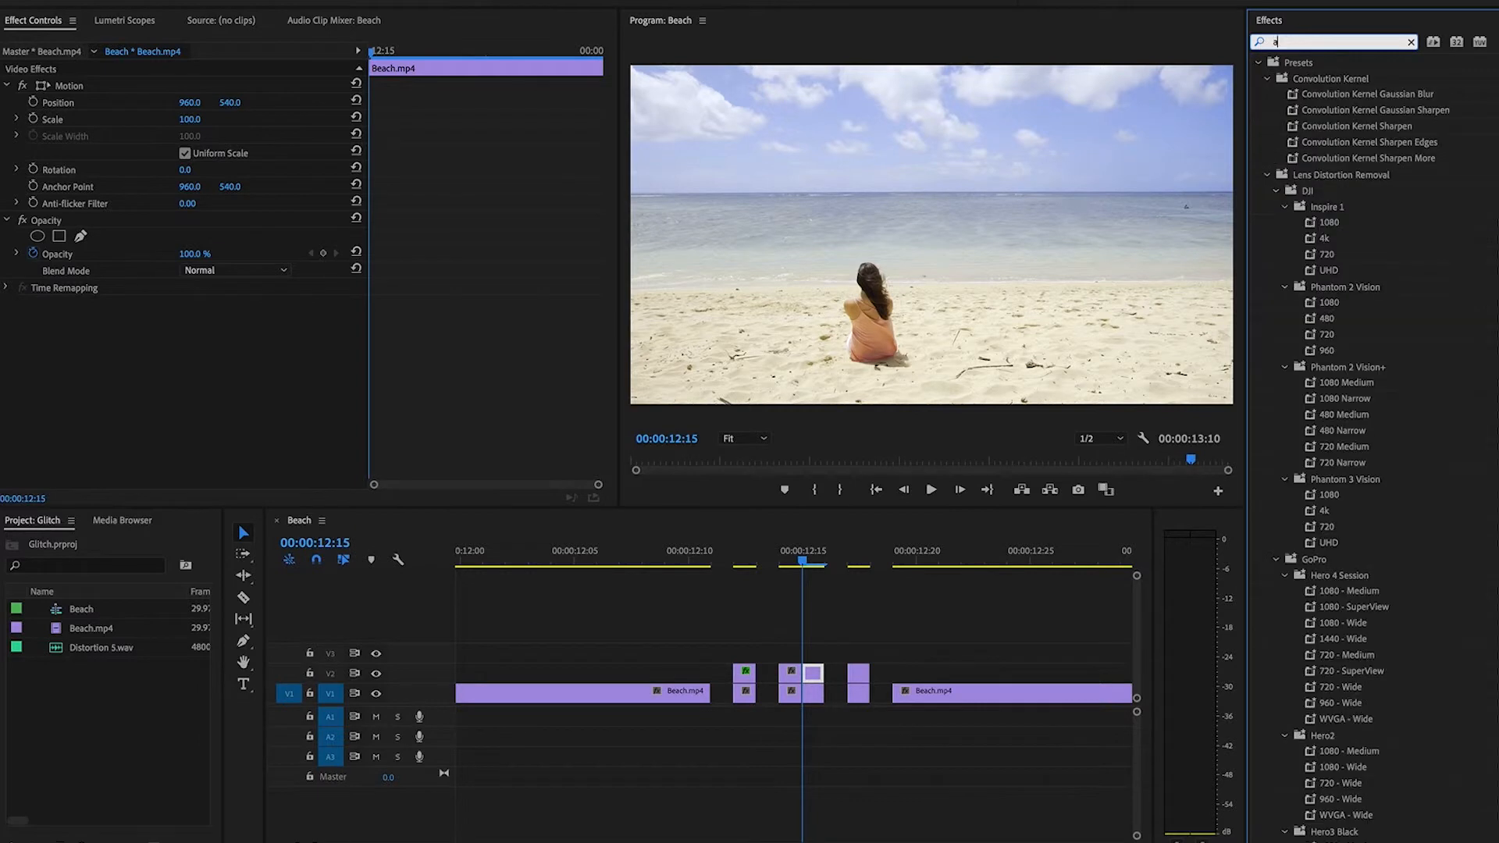
{"action": "type", "text": "rith"}
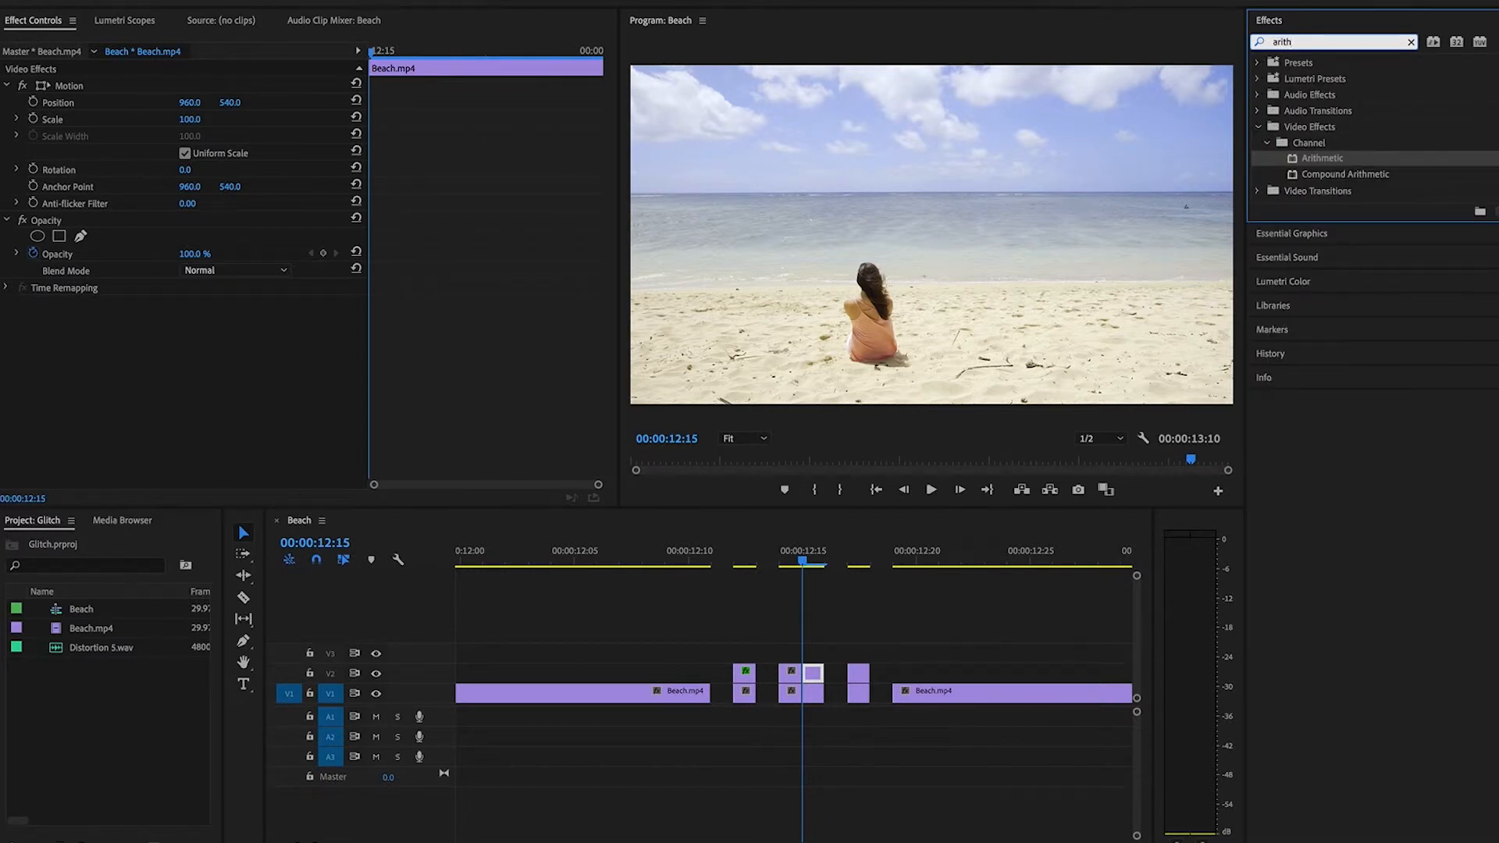
{"action": "left_click_drag", "start_coordinate": [1324, 161], "coordinate": [814, 673]}
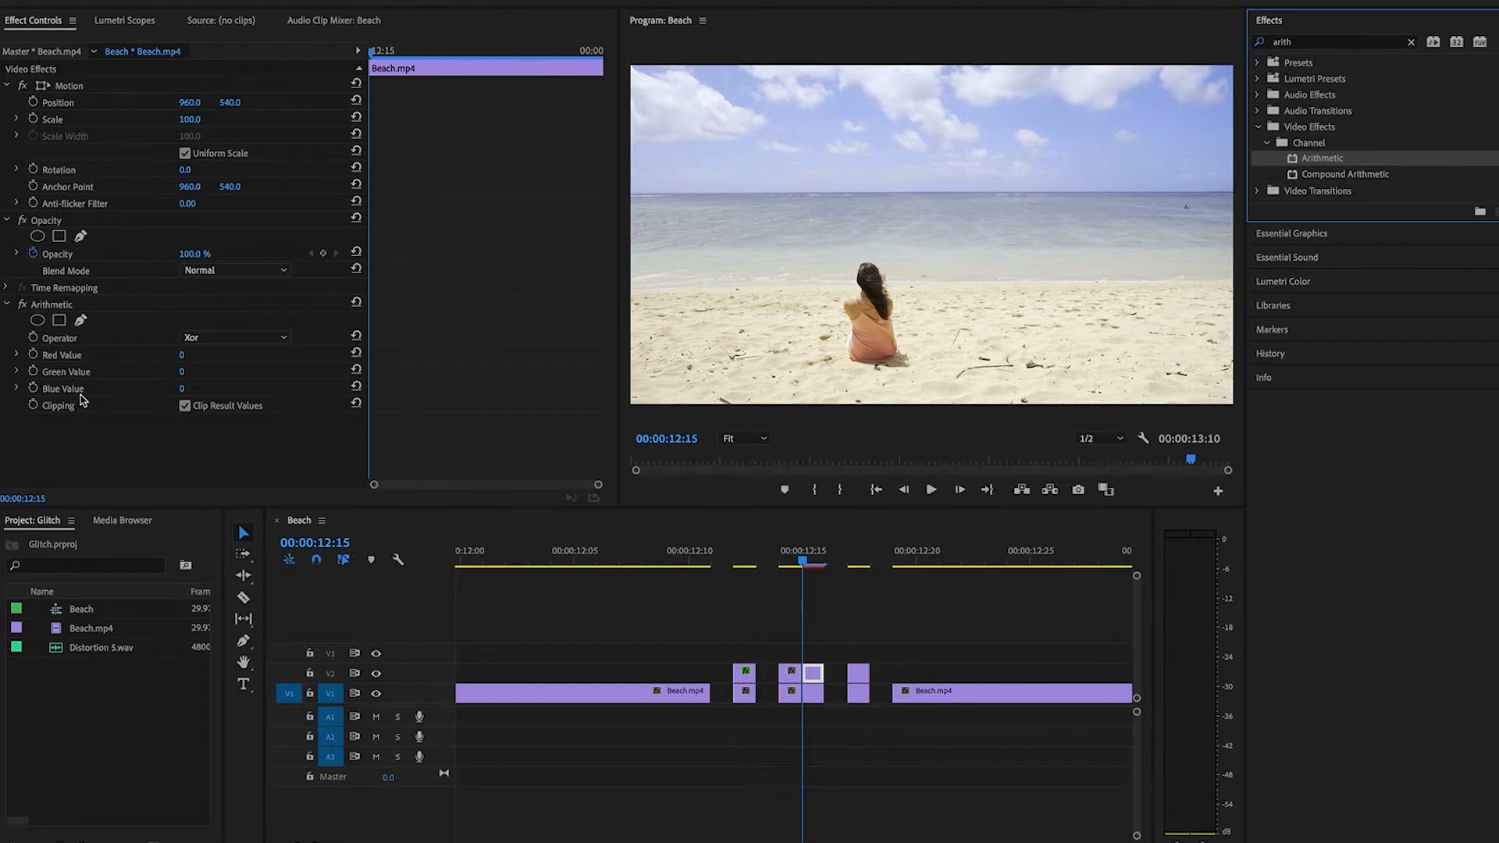
Set the Arithmetic operator to Max and its red value to 255, with the clip's blend mode on Linear Dodge (Add).
{"action": "left_click", "coordinate": [272, 338]}
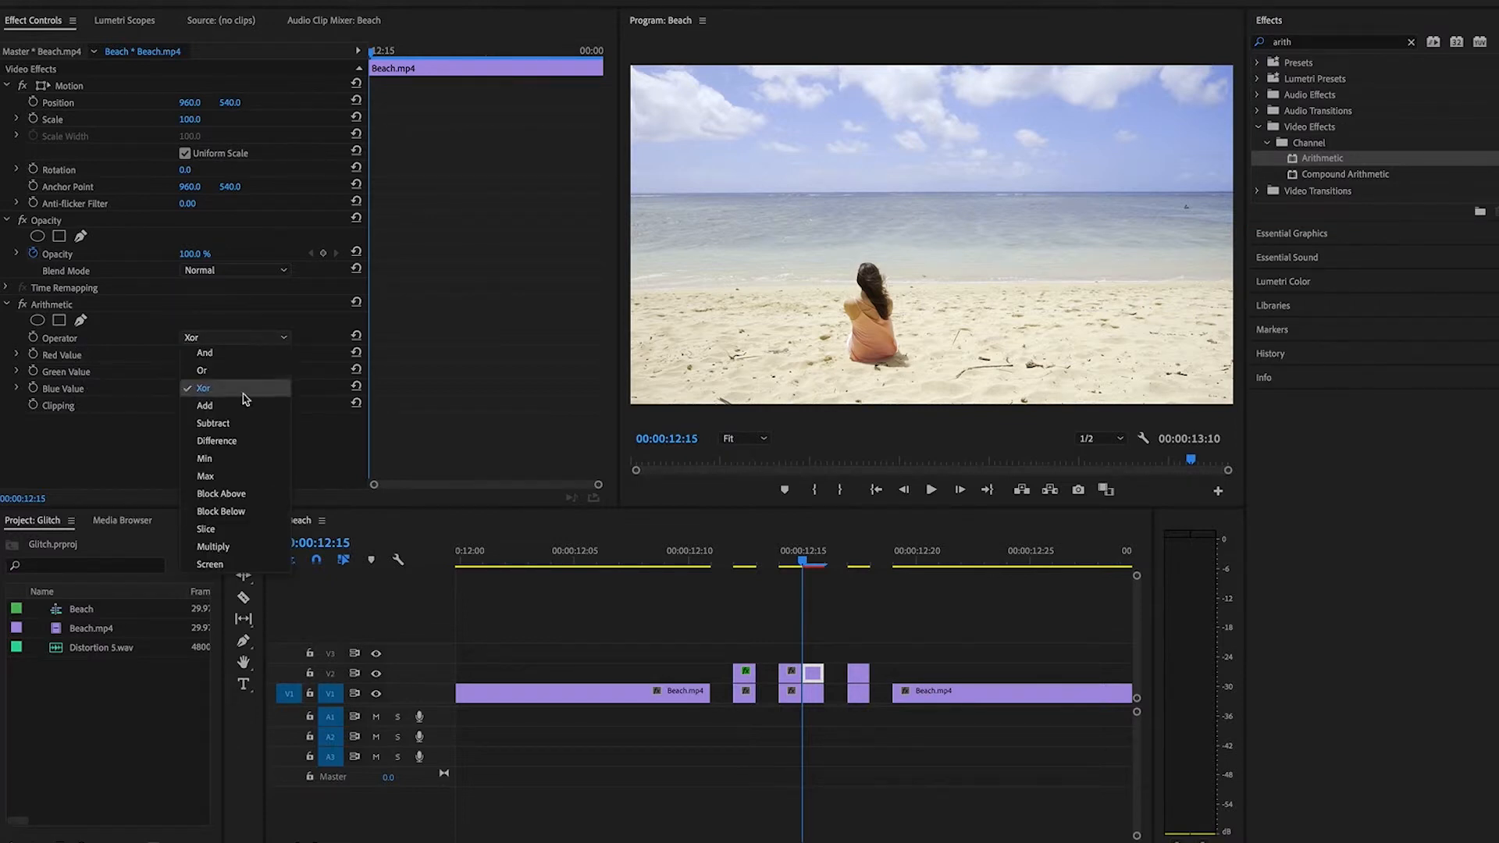
{"action": "left_click", "coordinate": [206, 477]}
{"action": "left_click", "coordinate": [263, 271]}
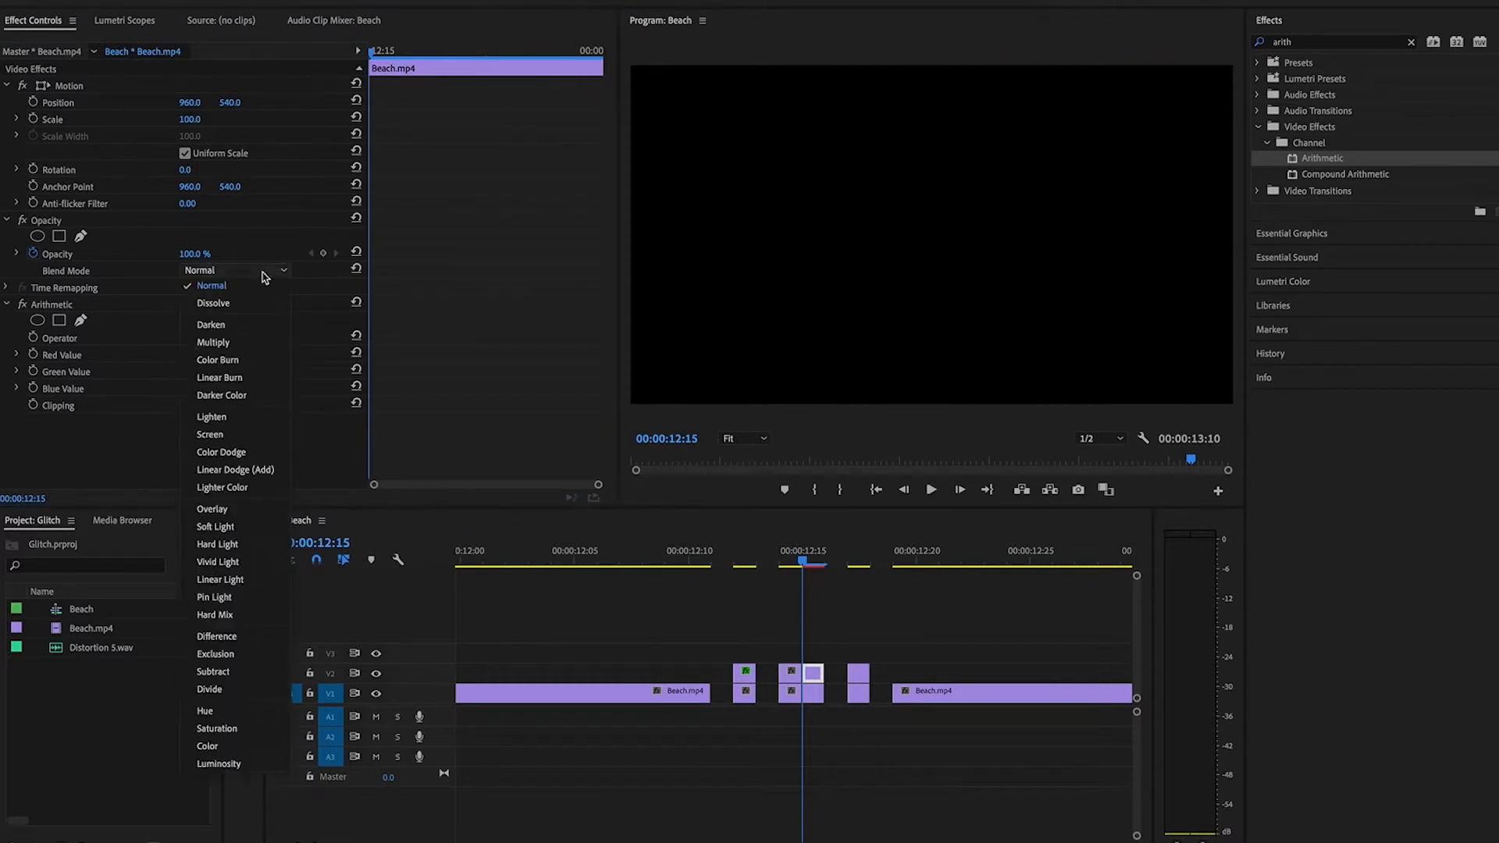
{"action": "left_click", "coordinate": [262, 469]}
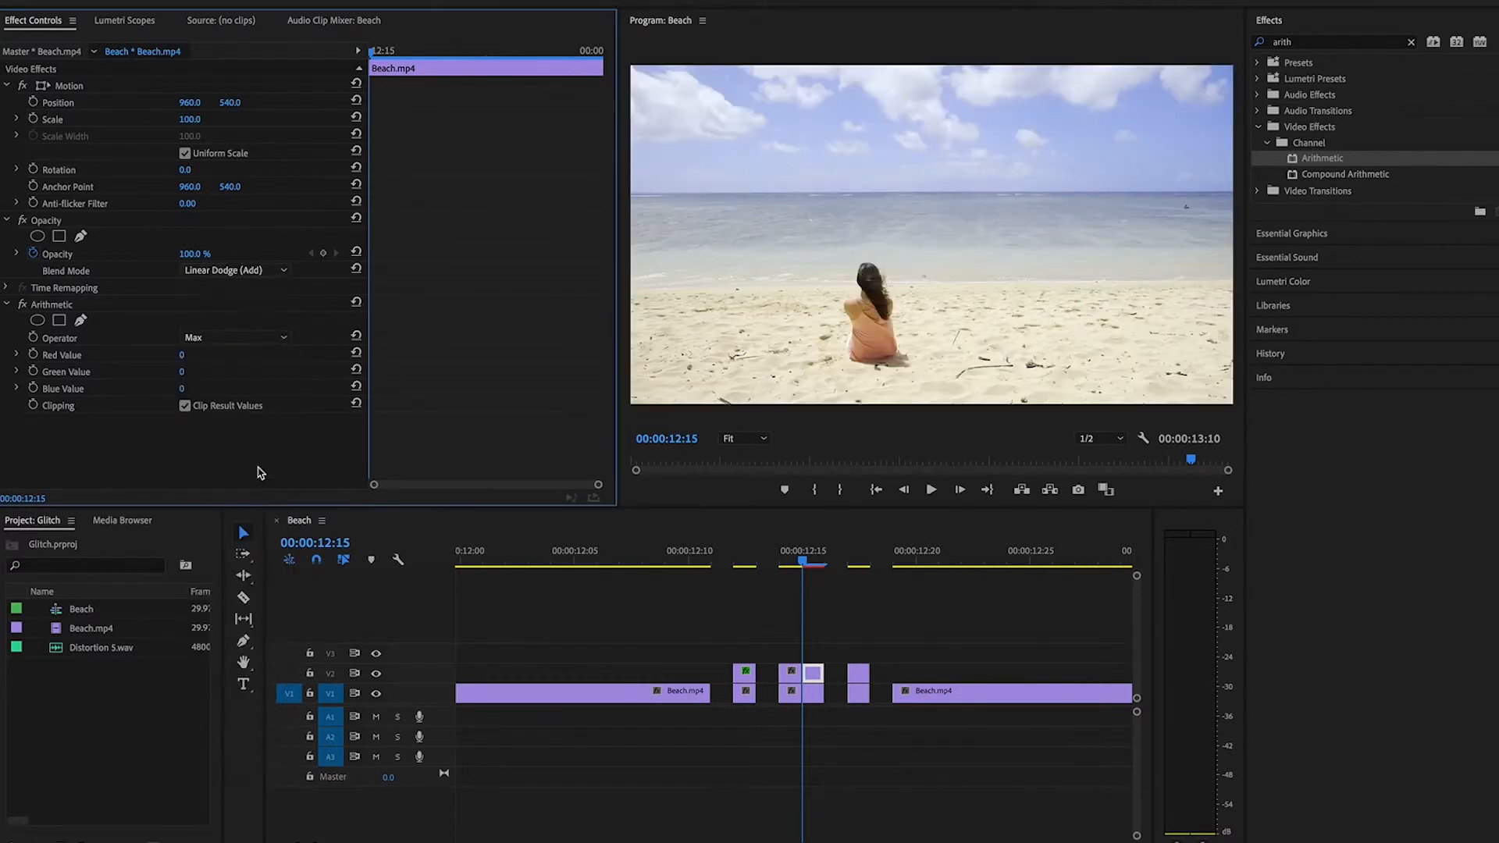
{"action": "left_click_drag", "start_coordinate": [181, 359], "coordinate": [201, 358]}
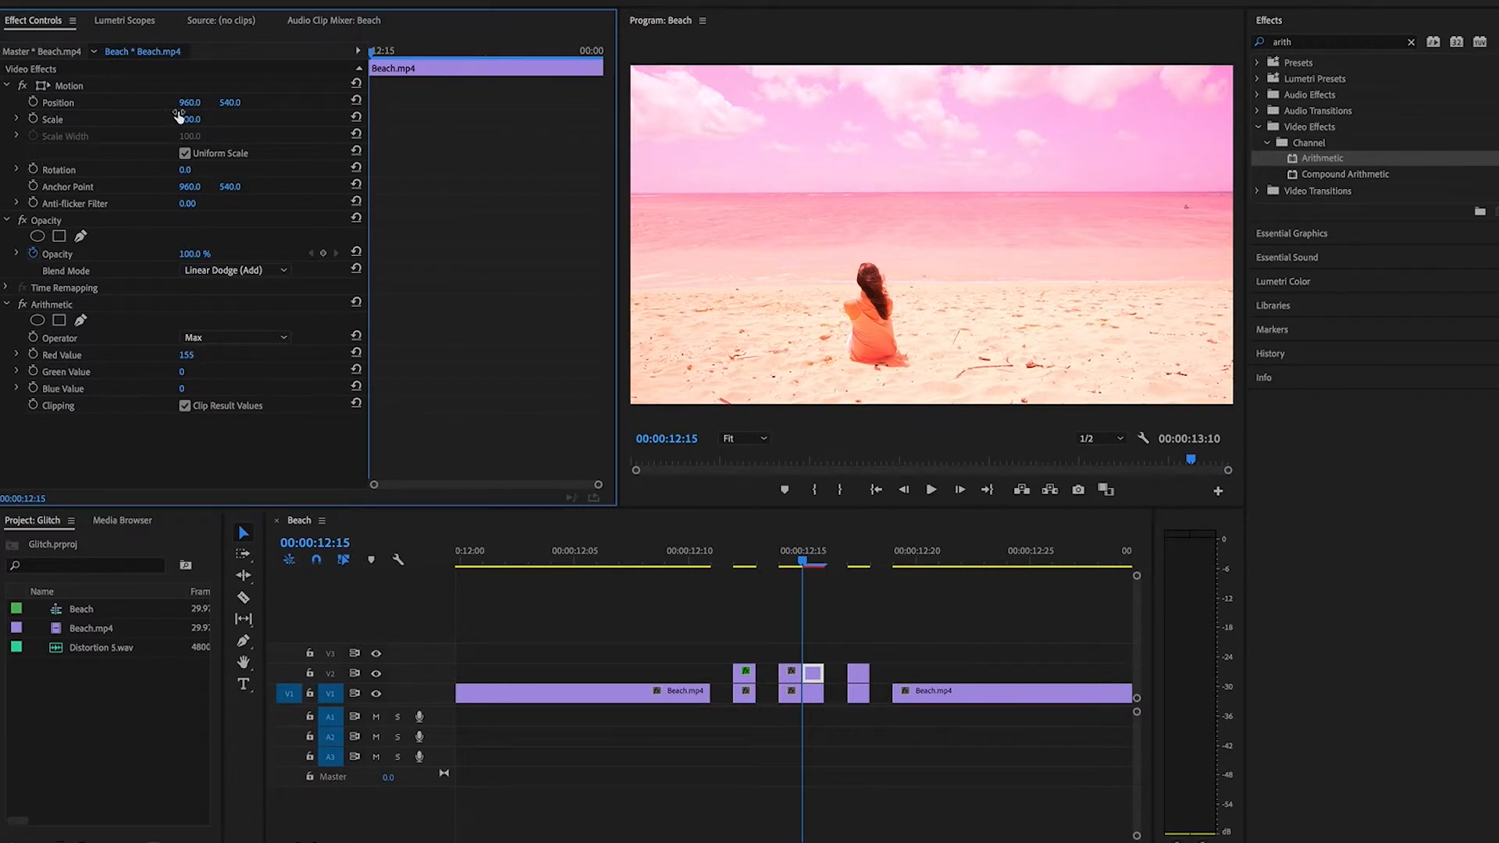
{"action": "left_click_drag", "start_coordinate": [184, 355], "coordinate": [219, 356]}
Shift the red-tinted copy to a horizontal position of 932 and set its opacity to 53%.
{"action": "left_click", "coordinate": [190, 102]}
{"action": "type", "text": "932"}
{"action": "key", "text": "Return"}
{"action": "left_click", "coordinate": [190, 253]}
{"action": "type", "text": "53"}
{"action": "key", "text": "Return"}
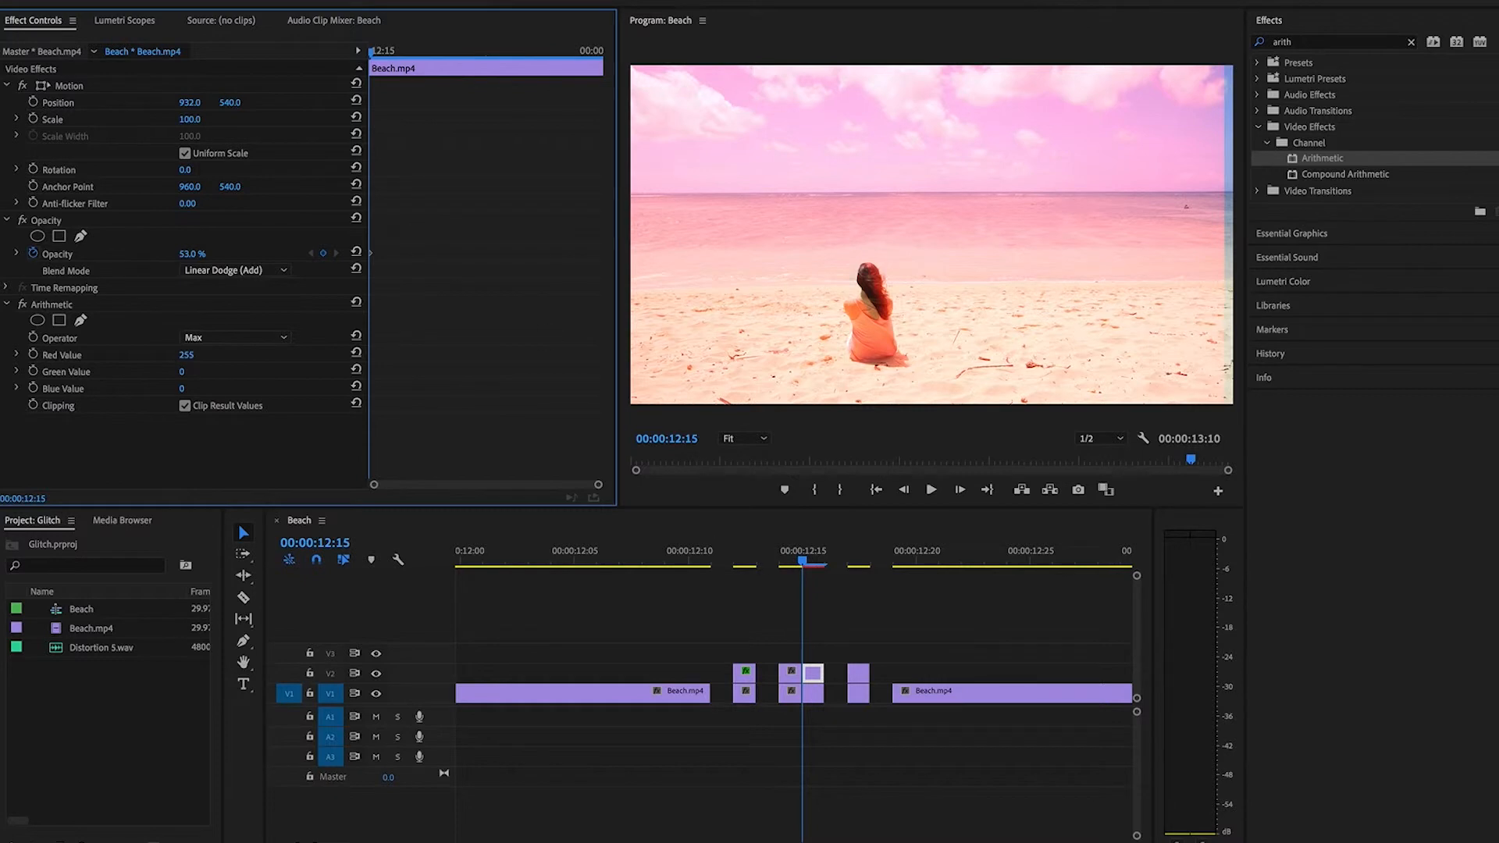
Select the V2 clip at 00:00:12:15 in the timeline, render the selection and preview that frame.
{"action": "left_click", "coordinate": [275, 1]}
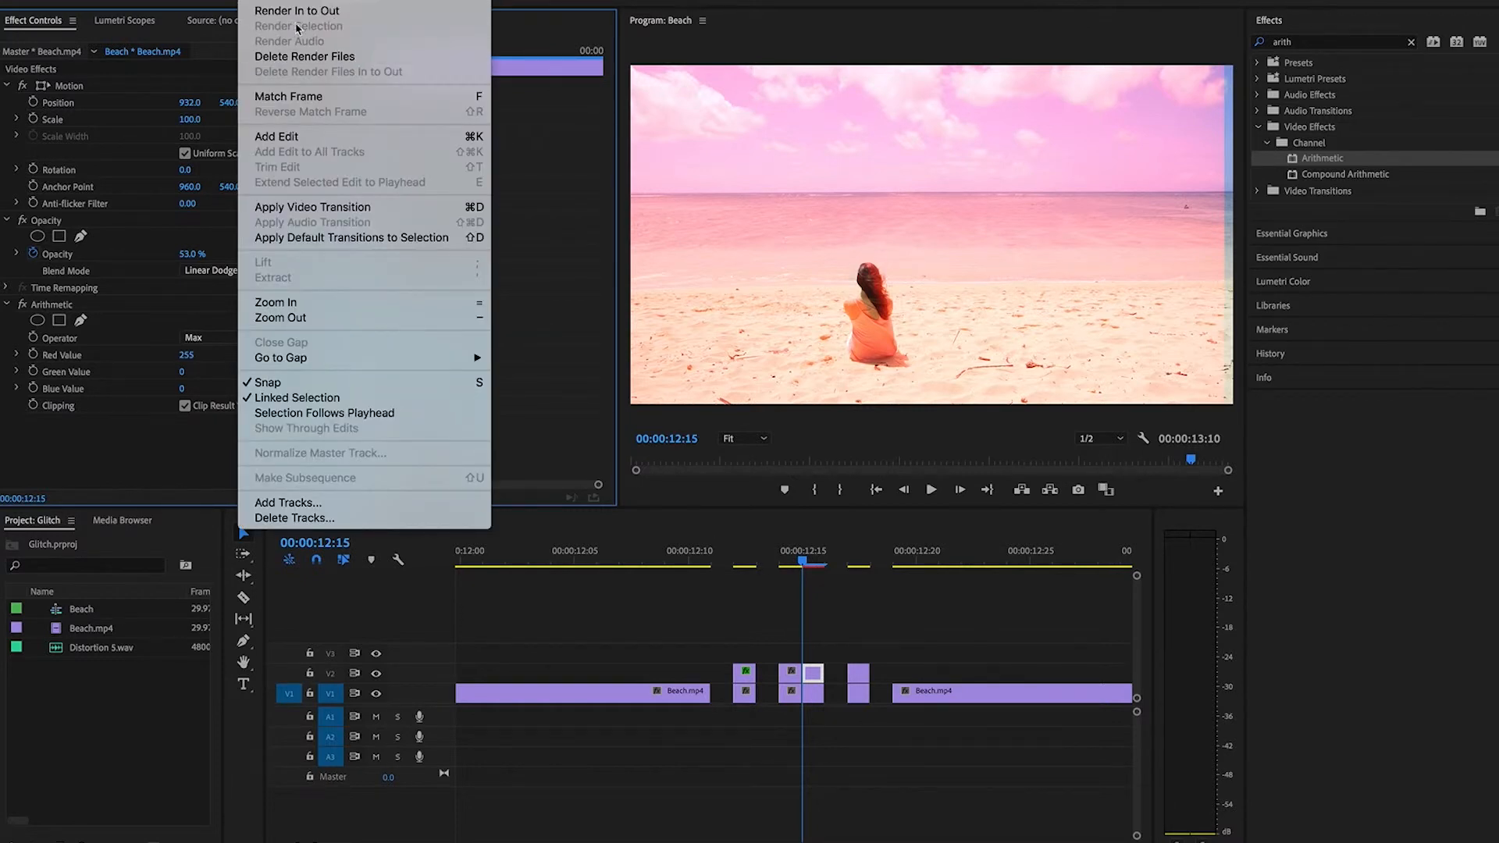
{"action": "left_click", "coordinate": [807, 607]}
{"action": "left_click", "coordinate": [820, 634]}
{"action": "left_click", "coordinate": [813, 673]}
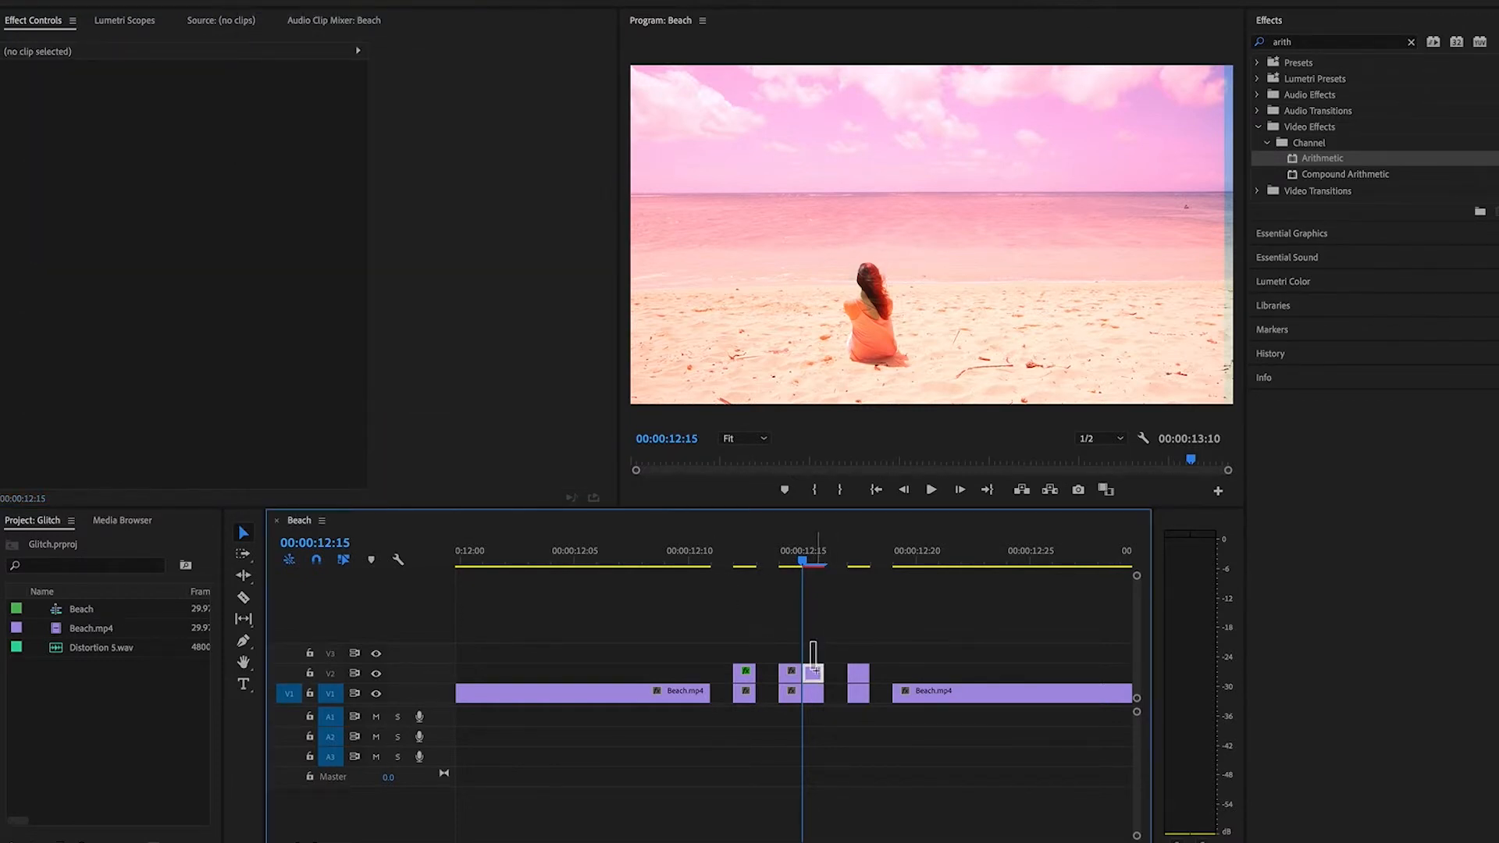
{"action": "left_click", "coordinate": [275, 1]}
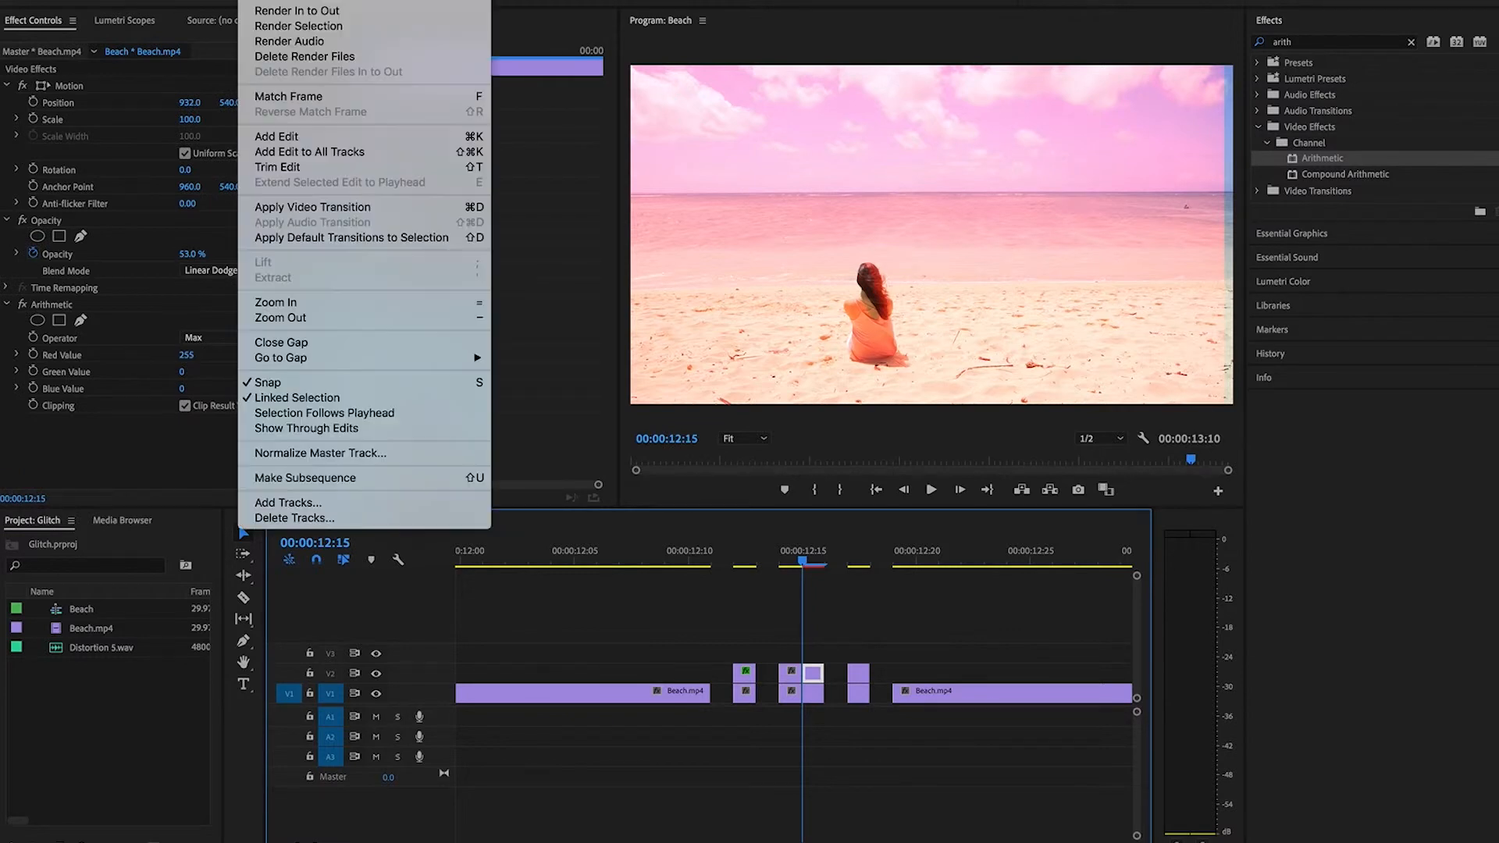
{"action": "left_click", "coordinate": [295, 26]}
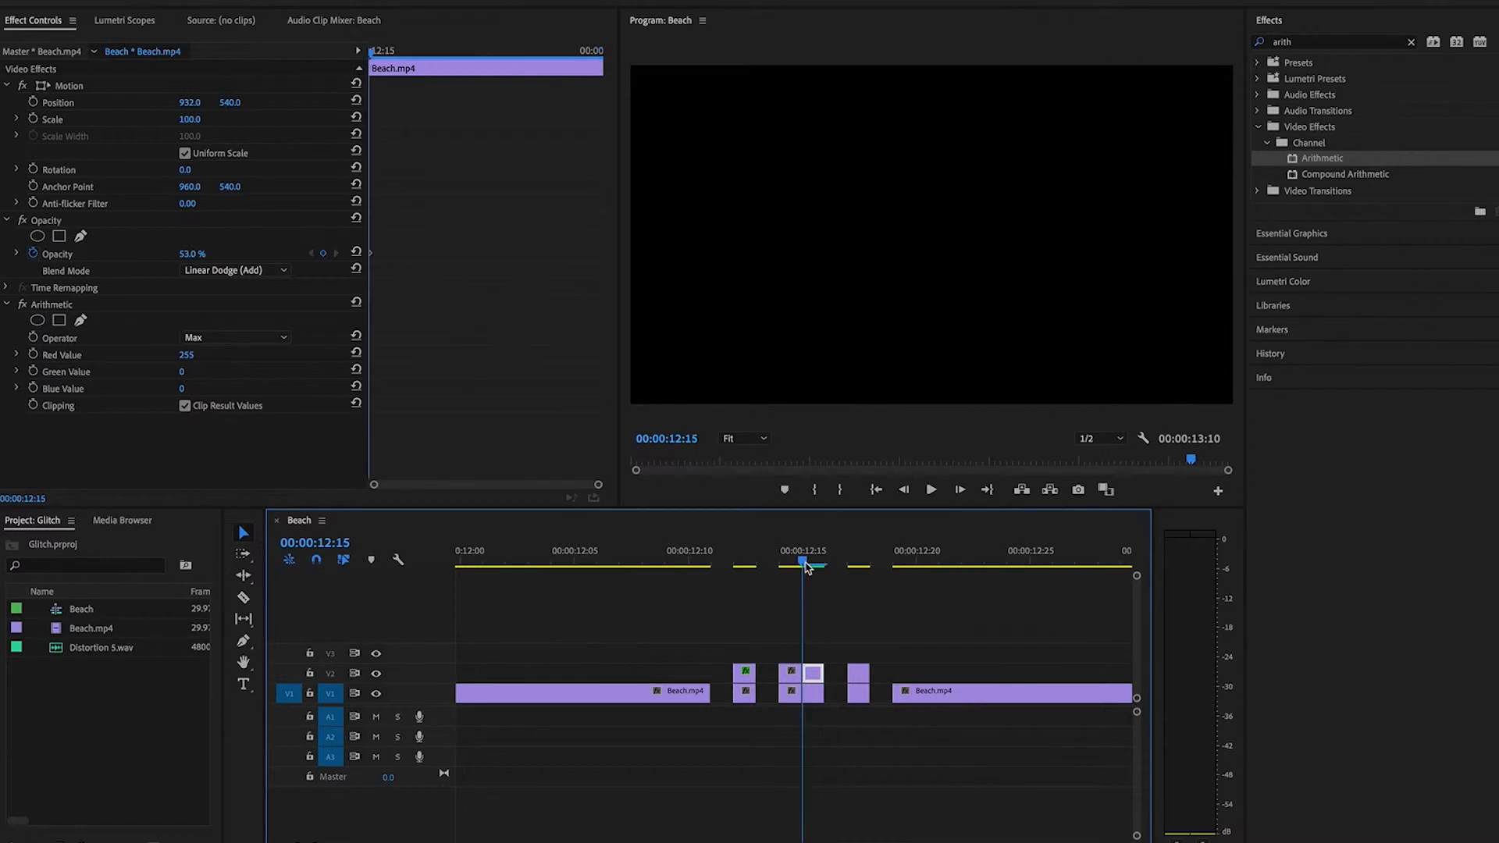
{"action": "mouse_move", "coordinate": [812, 567]}
{"action": "left_mouse_down"}
{"action": "mouse_move", "coordinate": [829, 569]}
{"action": "mouse_move", "coordinate": [812, 567]}
{"action": "left_mouse_up"}
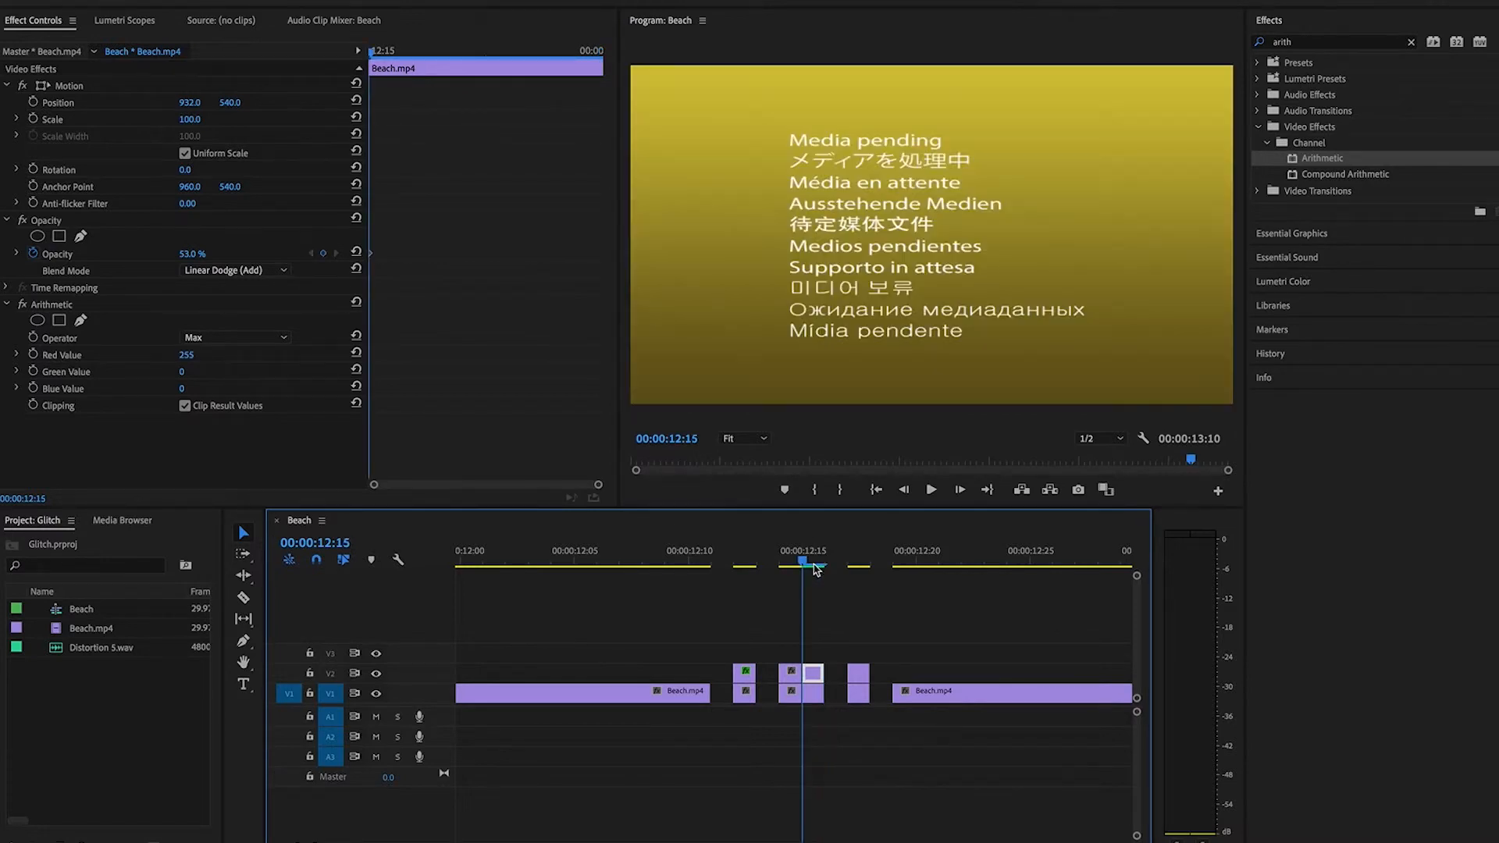
Offset the V2 clip copy at 00:00:12:14 to a horizontal position of 932 and set its opacity to 53%.
{"action": "left_click", "coordinate": [789, 674]}
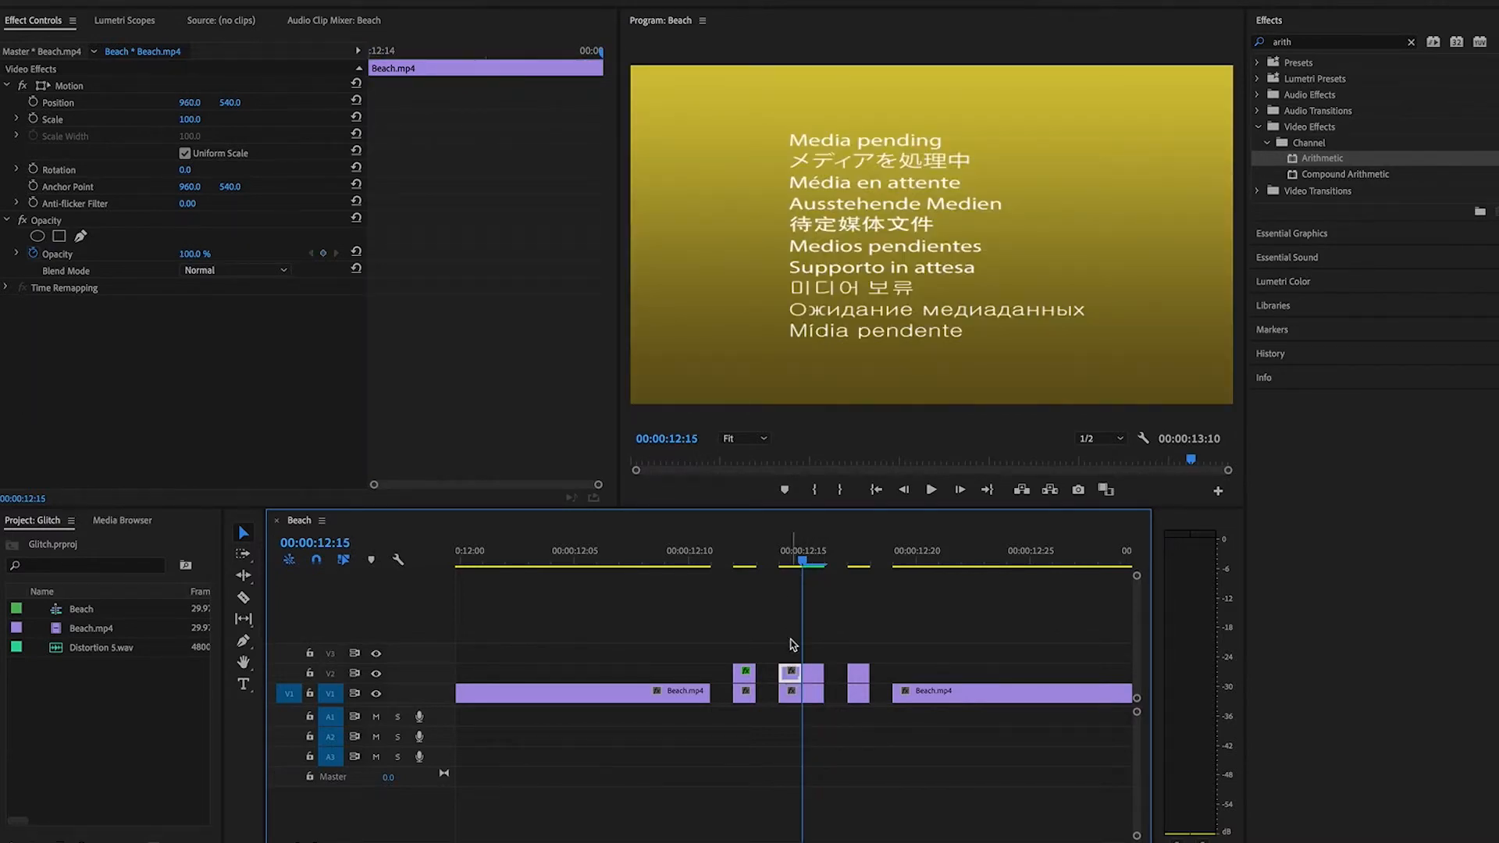
{"action": "left_click", "coordinate": [780, 568]}
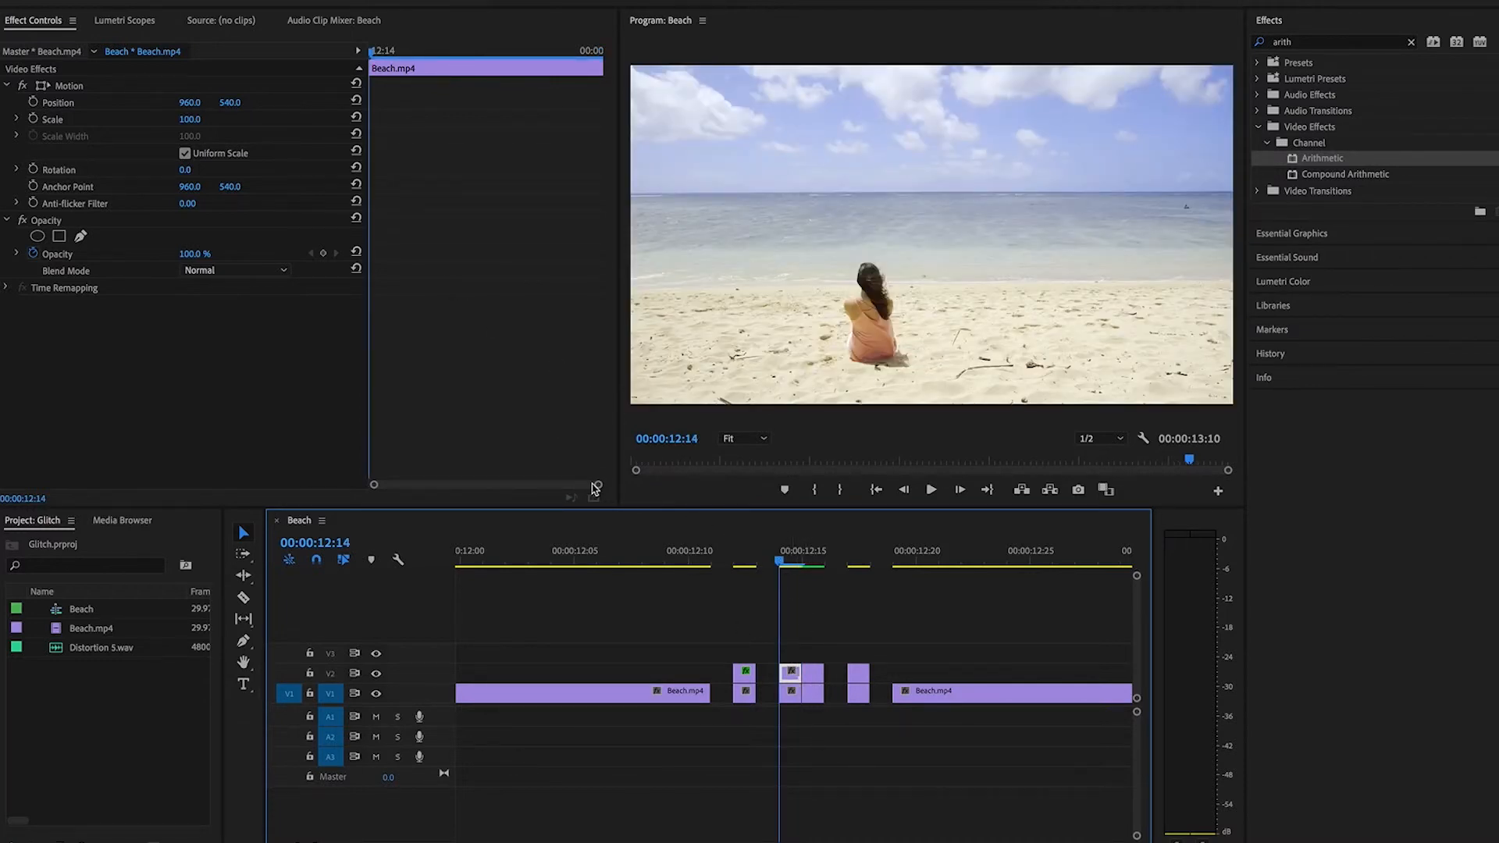
{"action": "left_click", "coordinate": [191, 103]}
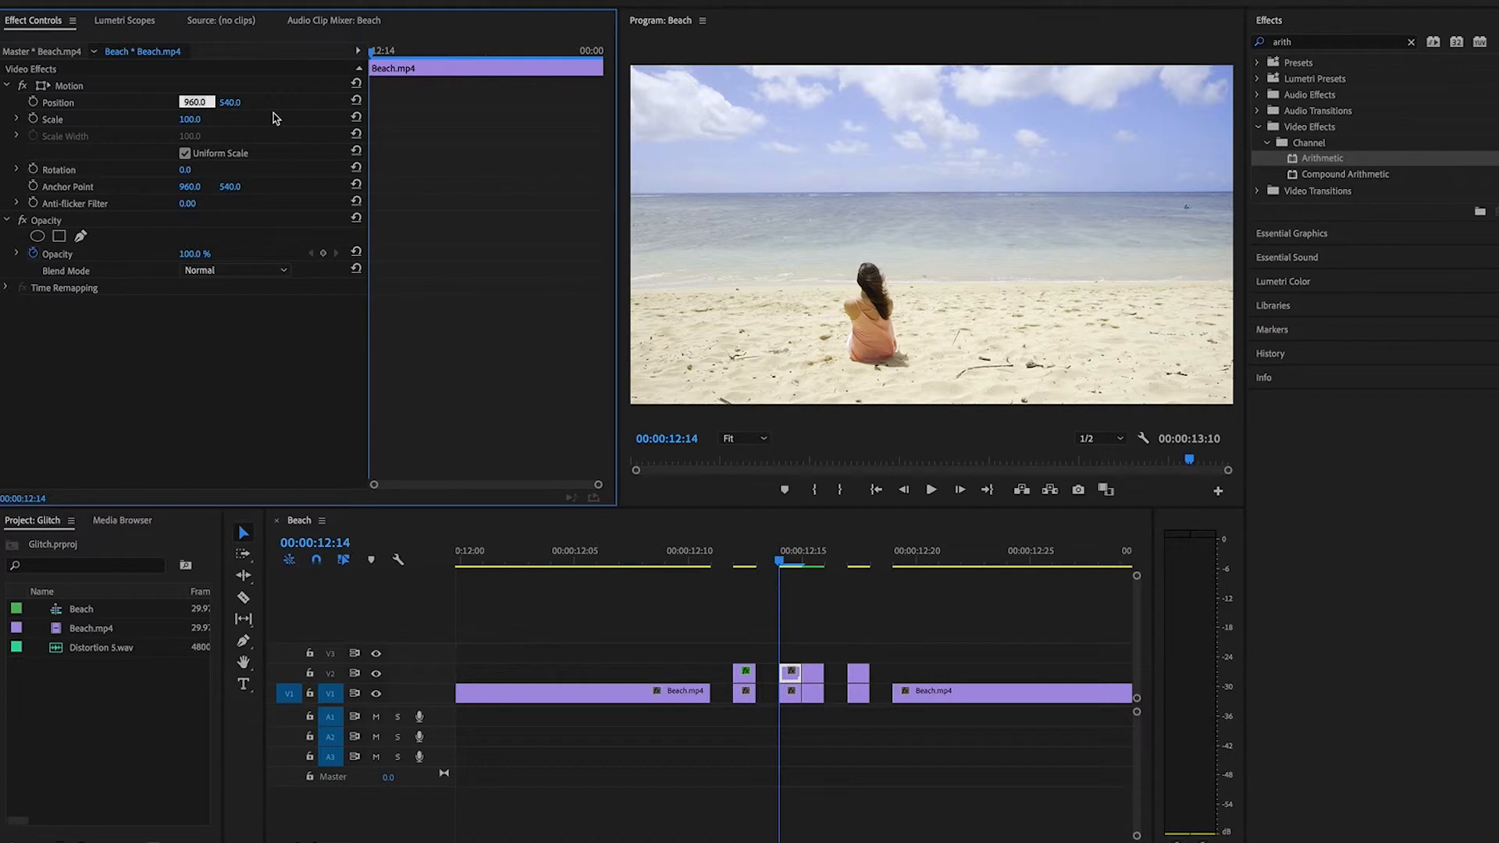
{"action": "type", "text": "932"}
{"action": "key", "text": "Return"}
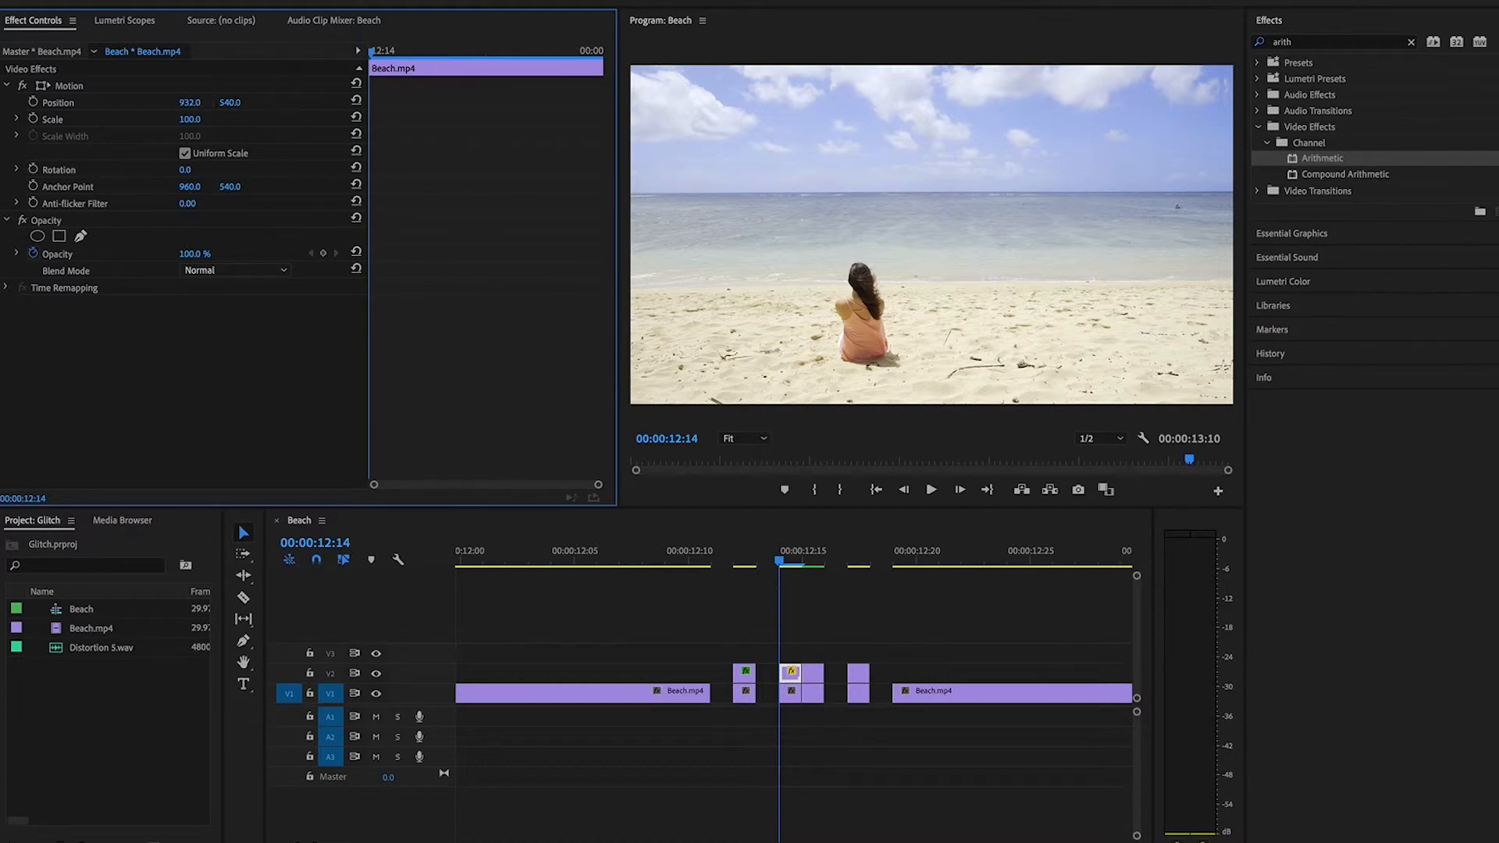
{"action": "left_click", "coordinate": [201, 254]}
{"action": "type", "text": "53"}
{"action": "key", "text": "Return"}
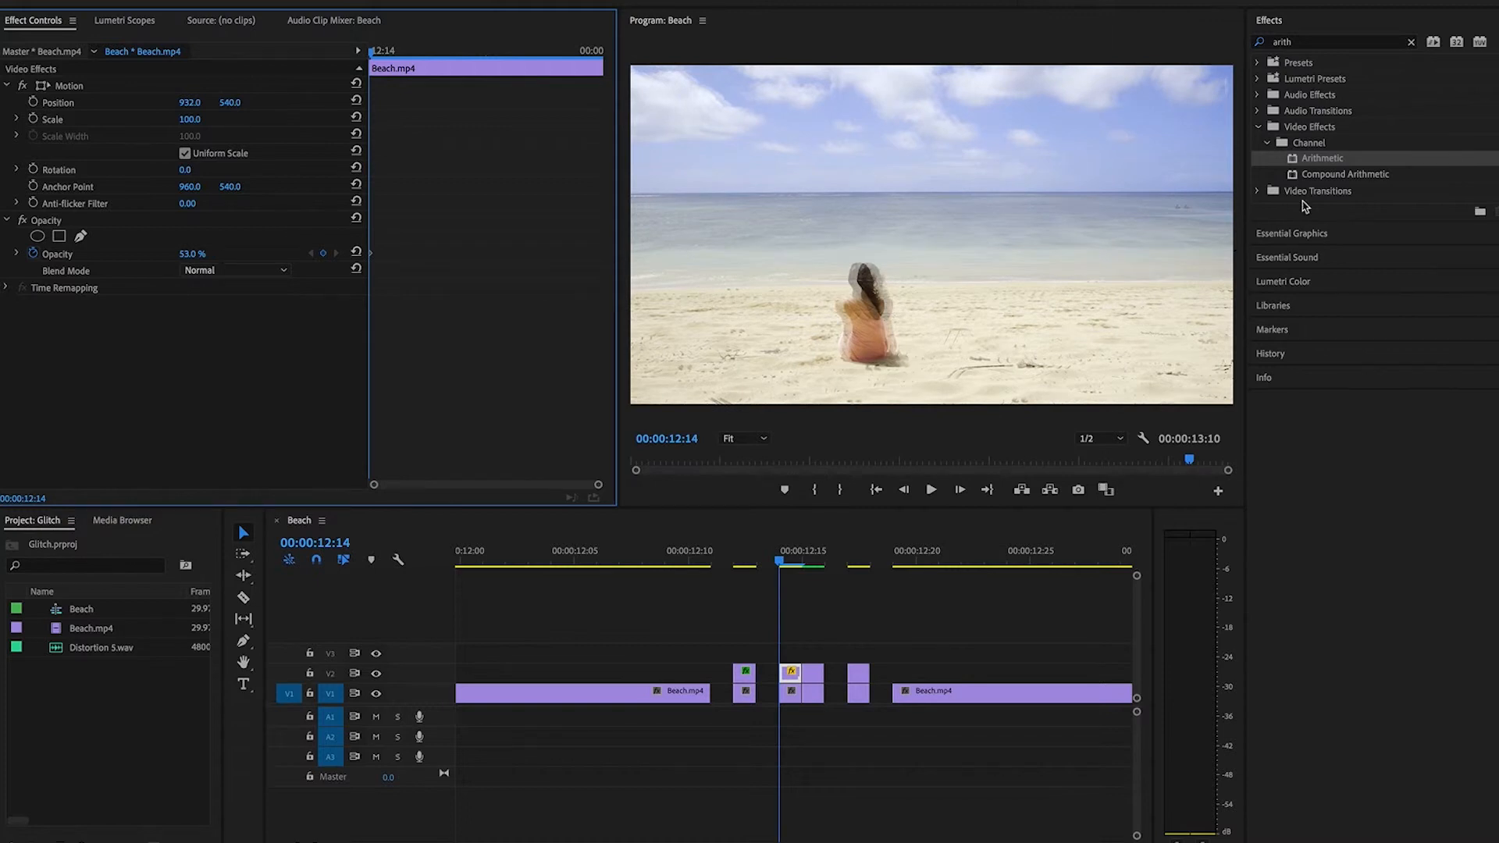
Boost the V2 copy's colour in Lumetri Color: basic saturation about 145, creative vibrance about 66 and creative saturation about 145.
{"action": "left_click", "coordinate": [707, 2]}
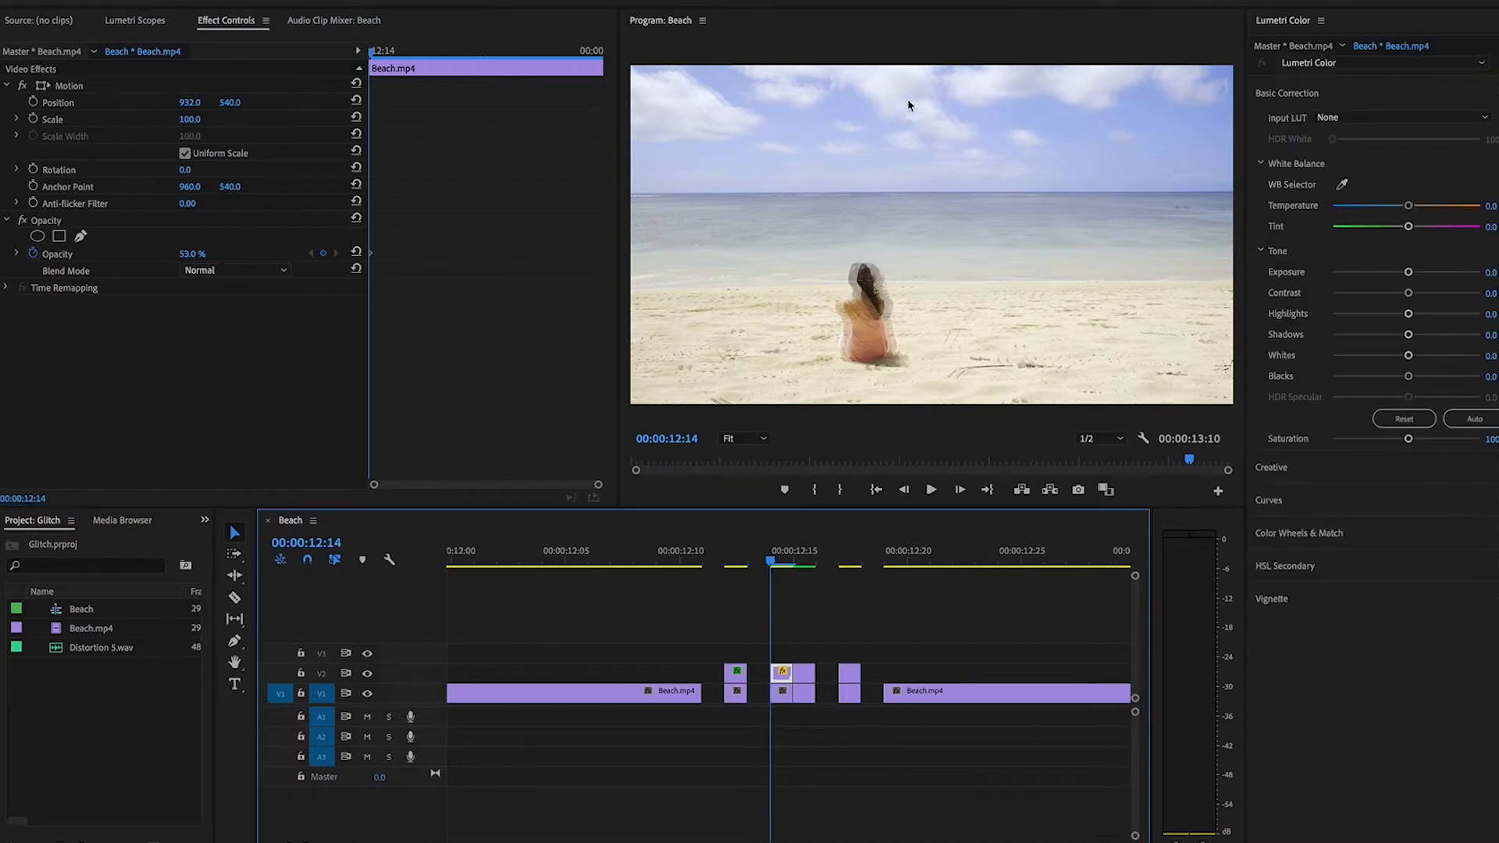
{"action": "left_click_drag", "start_coordinate": [1408, 438], "coordinate": [1440, 442]}
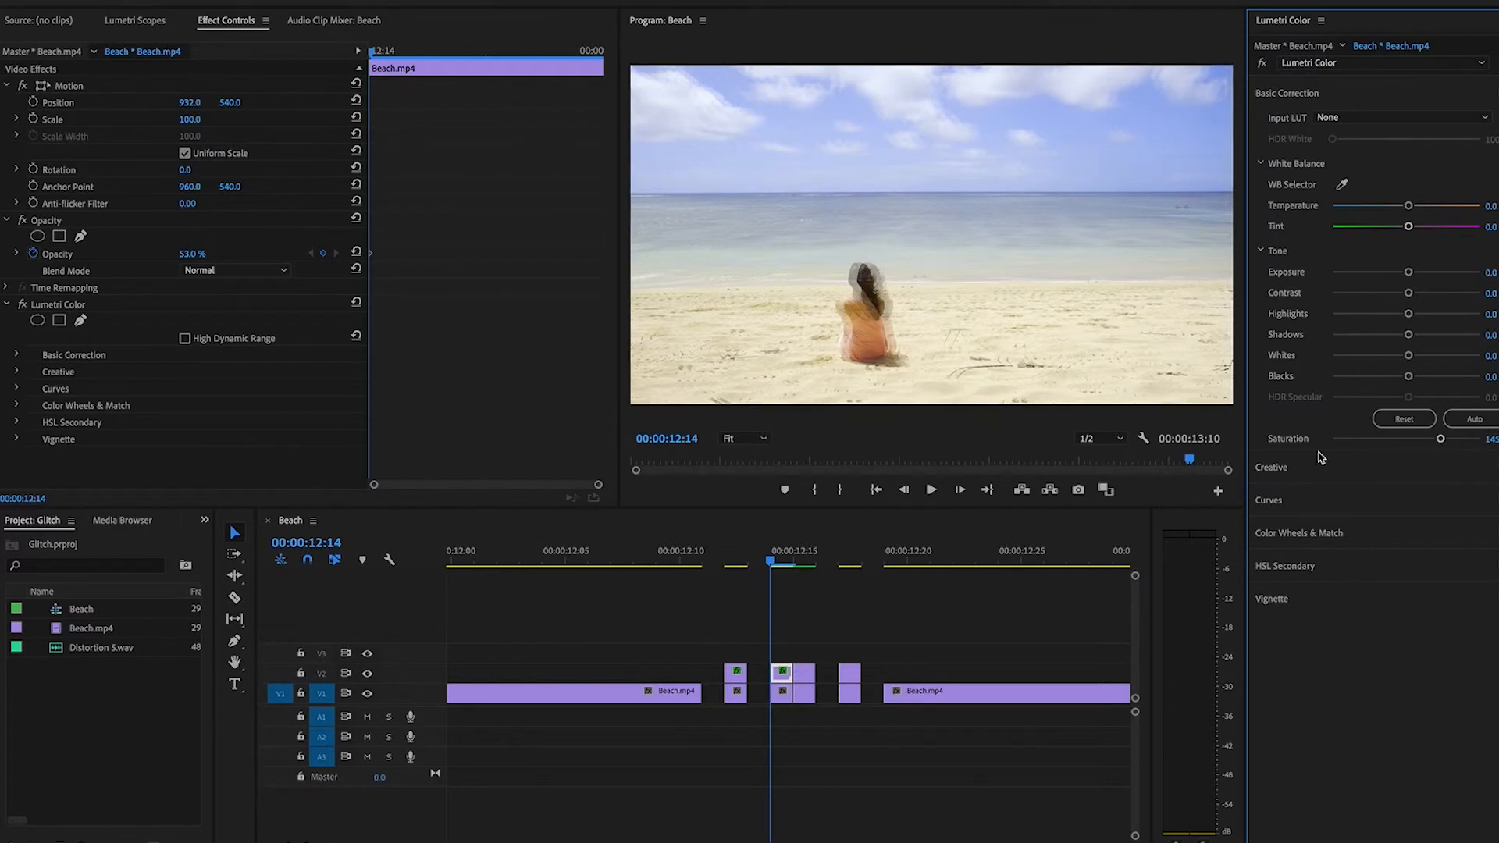
{"action": "left_click", "coordinate": [1319, 477]}
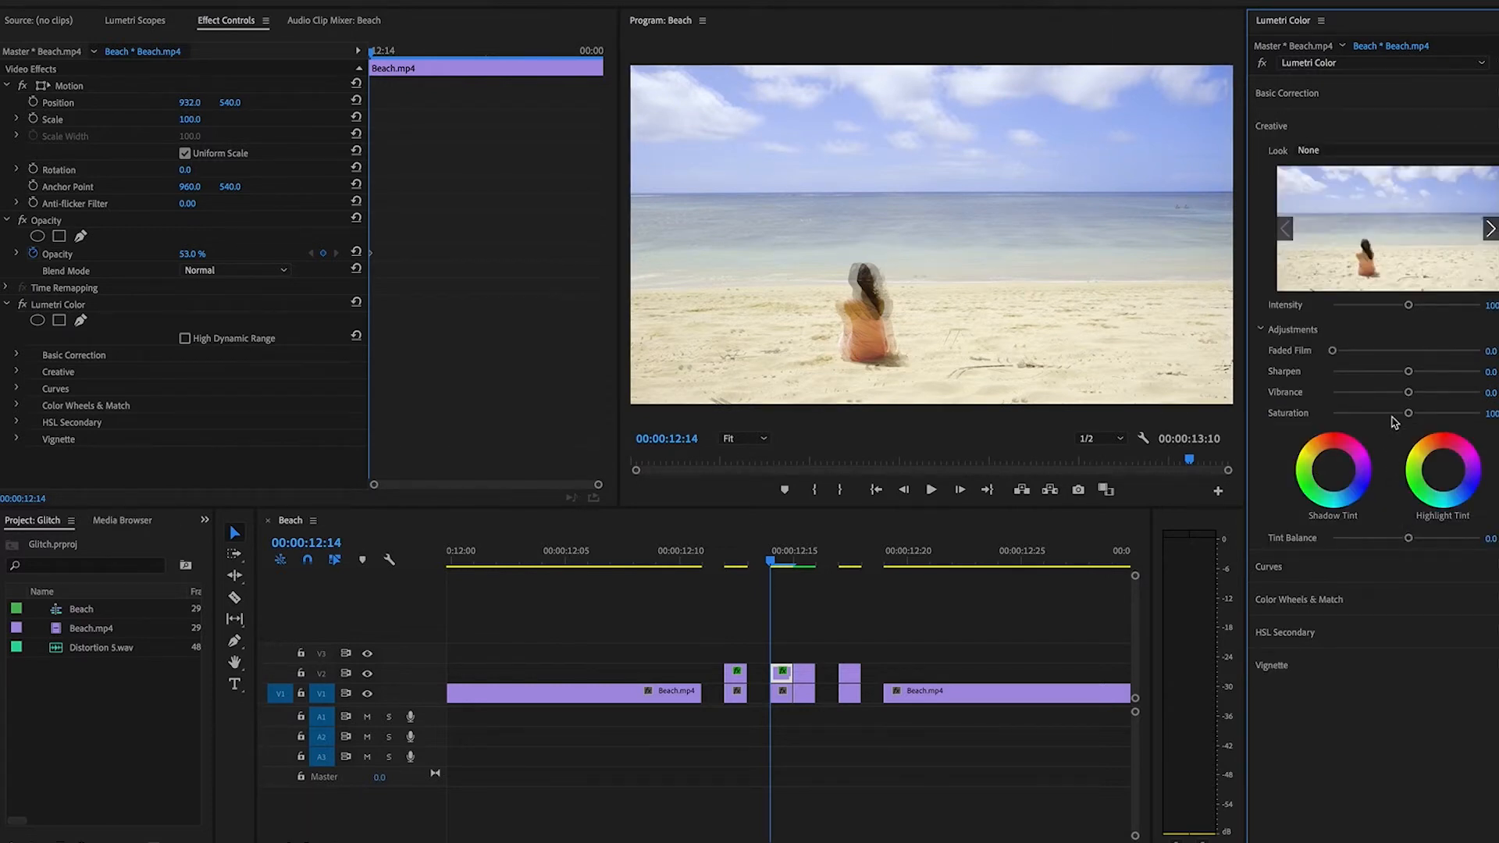
{"action": "left_click_drag", "start_coordinate": [1409, 398], "coordinate": [1457, 398]}
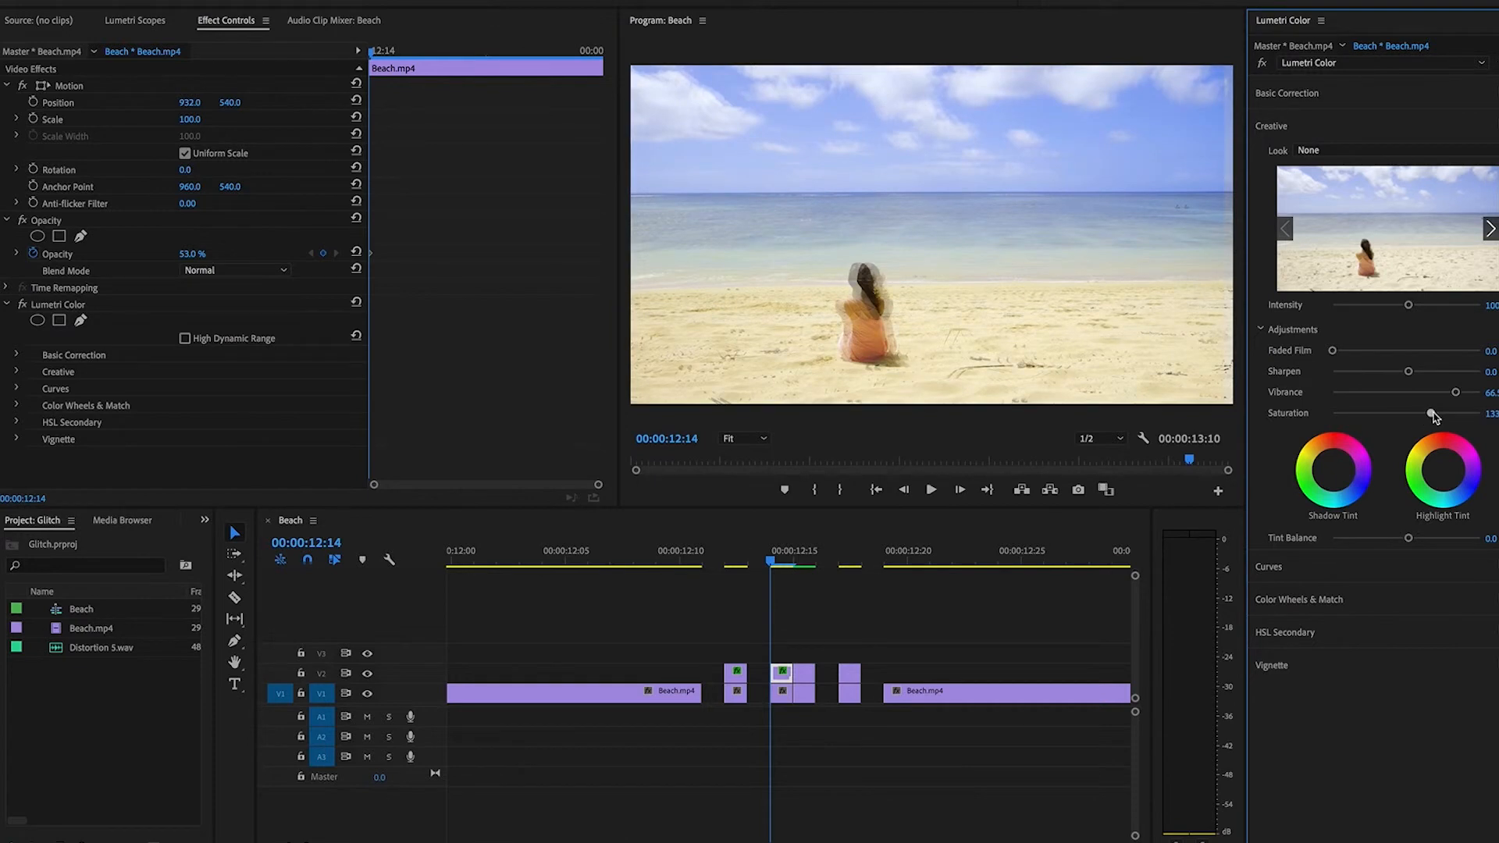
Set the copy's temperature to about -36, exposure -1.2, contrast 48 and highlights -17, and adjust its shadows, whites and blacks.
{"action": "left_click", "coordinate": [1287, 94]}
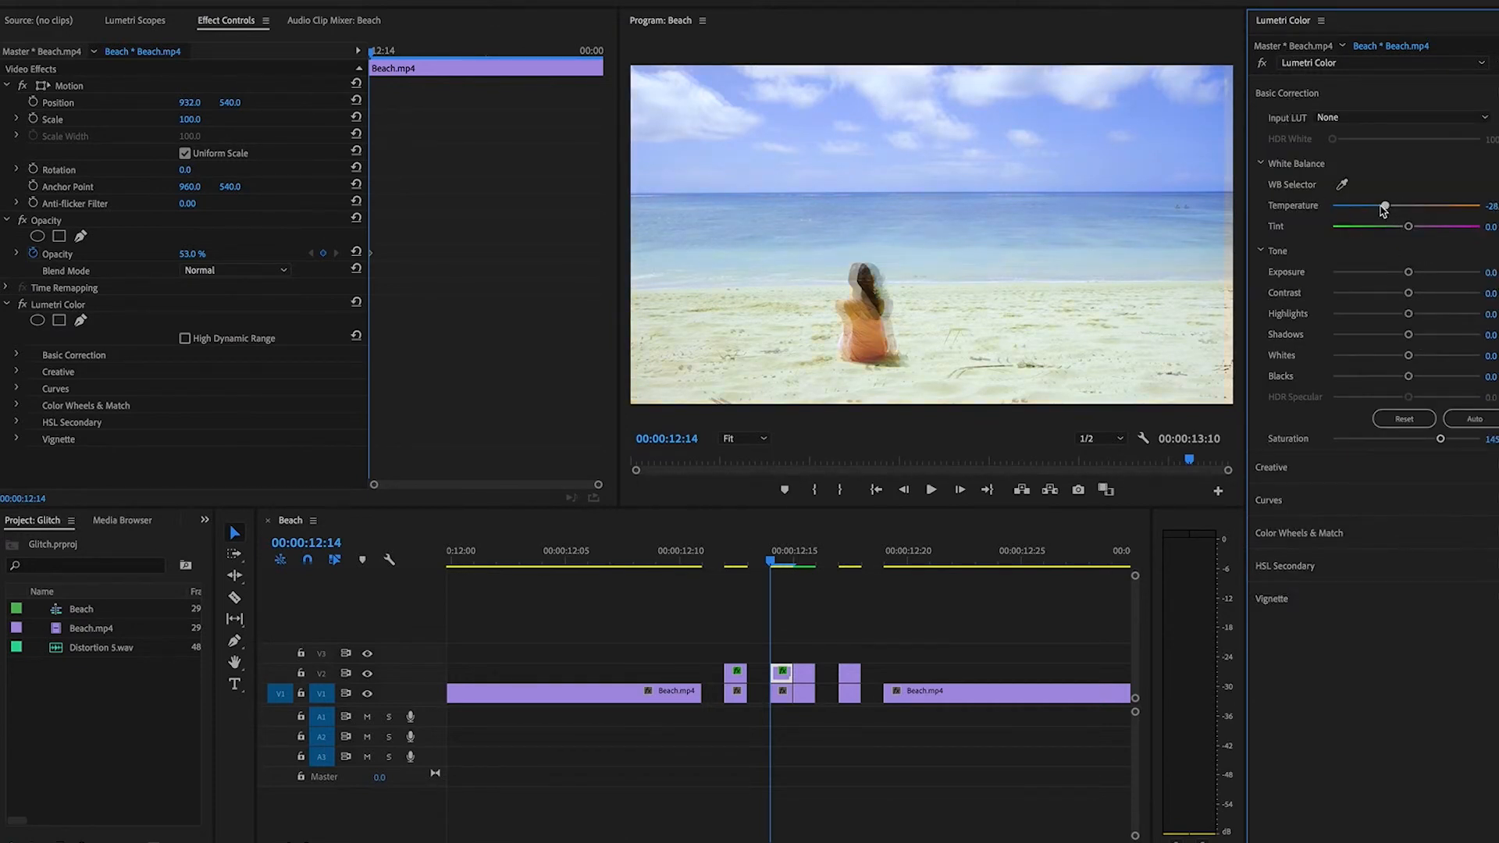
{"action": "left_click_drag", "start_coordinate": [1410, 269], "coordinate": [1405, 315]}
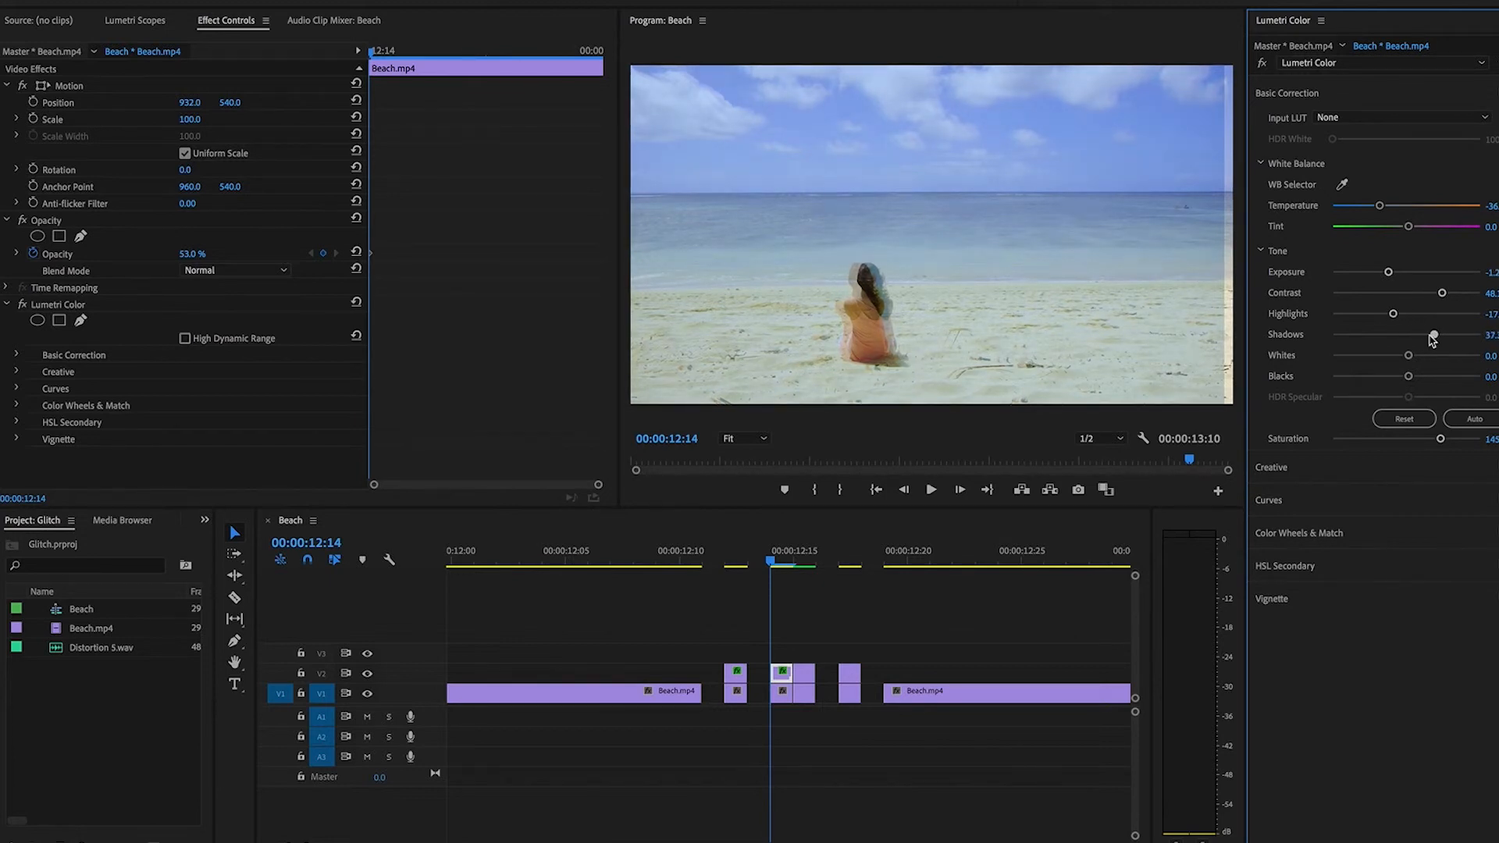
{"action": "left_click_drag", "start_coordinate": [1409, 357], "coordinate": [1371, 378]}
Select all short glitch clips on V1 and V2 plus the final Beach clip, and render the selection.
{"action": "left_click", "coordinate": [762, 605]}
{"action": "left_click_drag", "start_coordinate": [716, 604], "coordinate": [972, 725]}
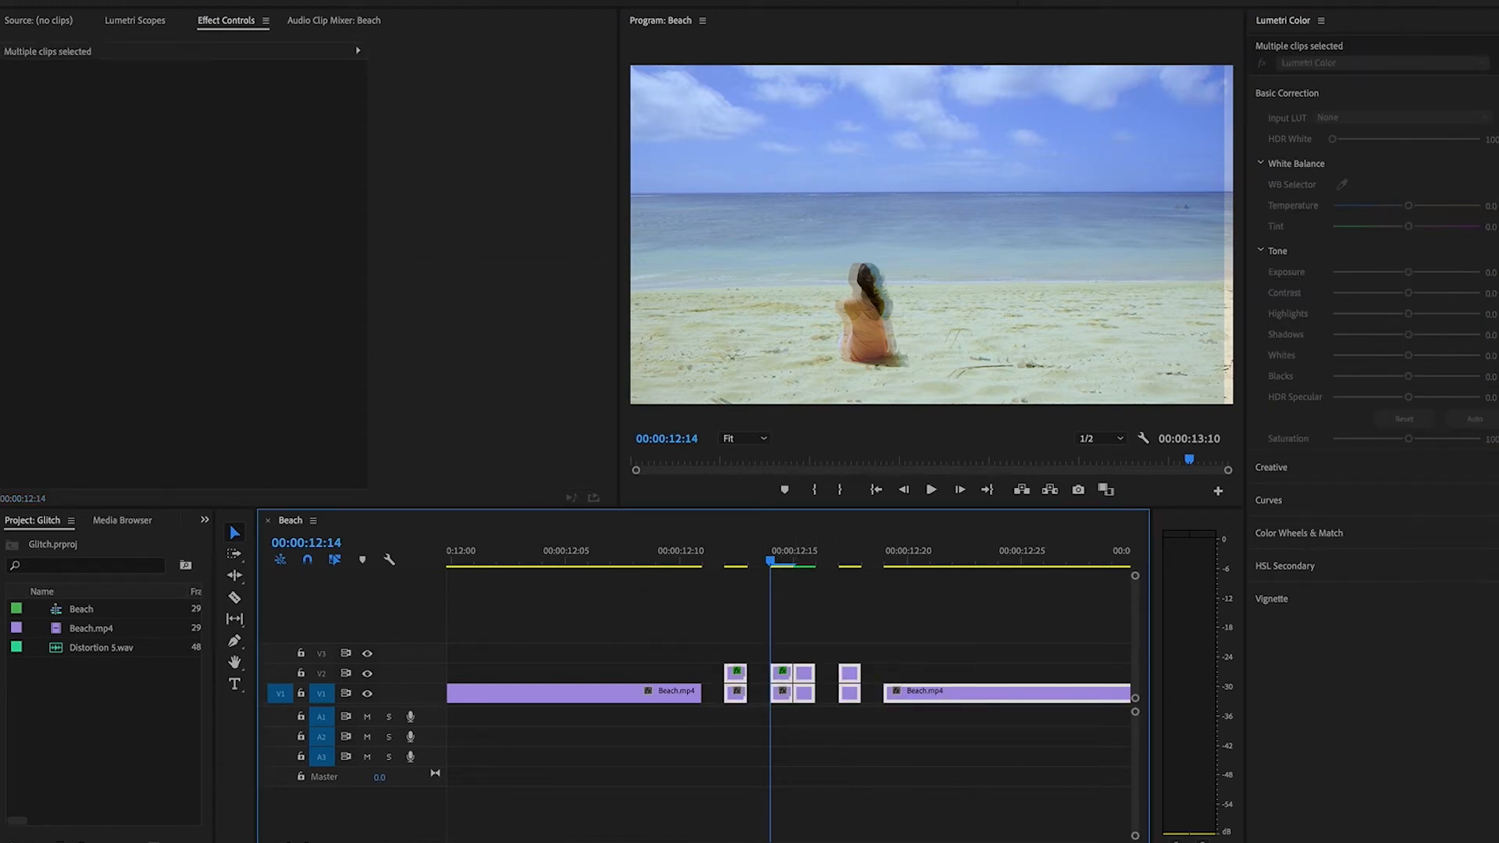
{"action": "left_click", "coordinate": [262, 1]}
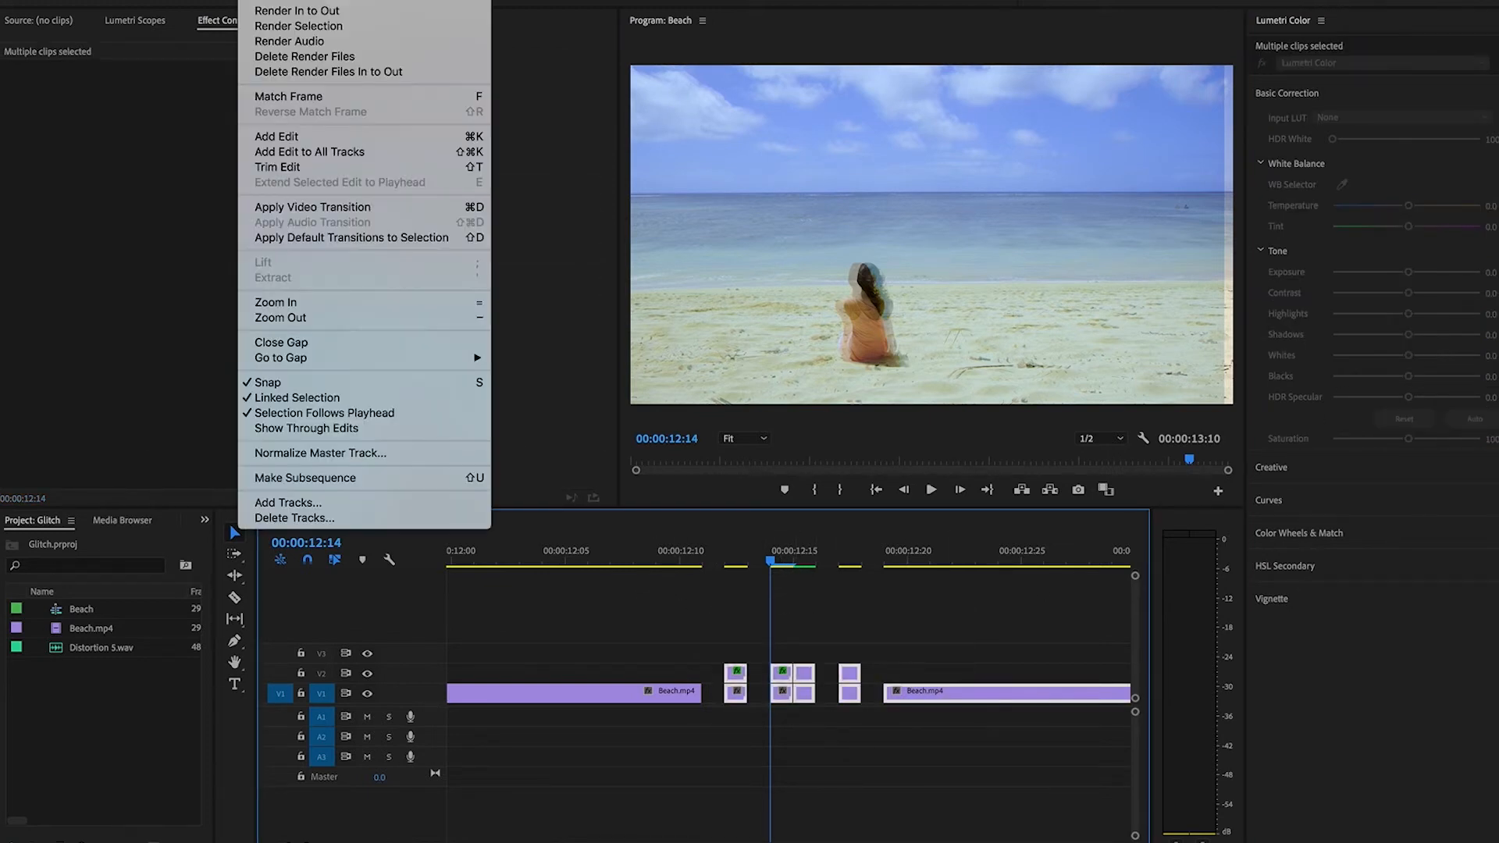
{"action": "left_click", "coordinate": [296, 29]}
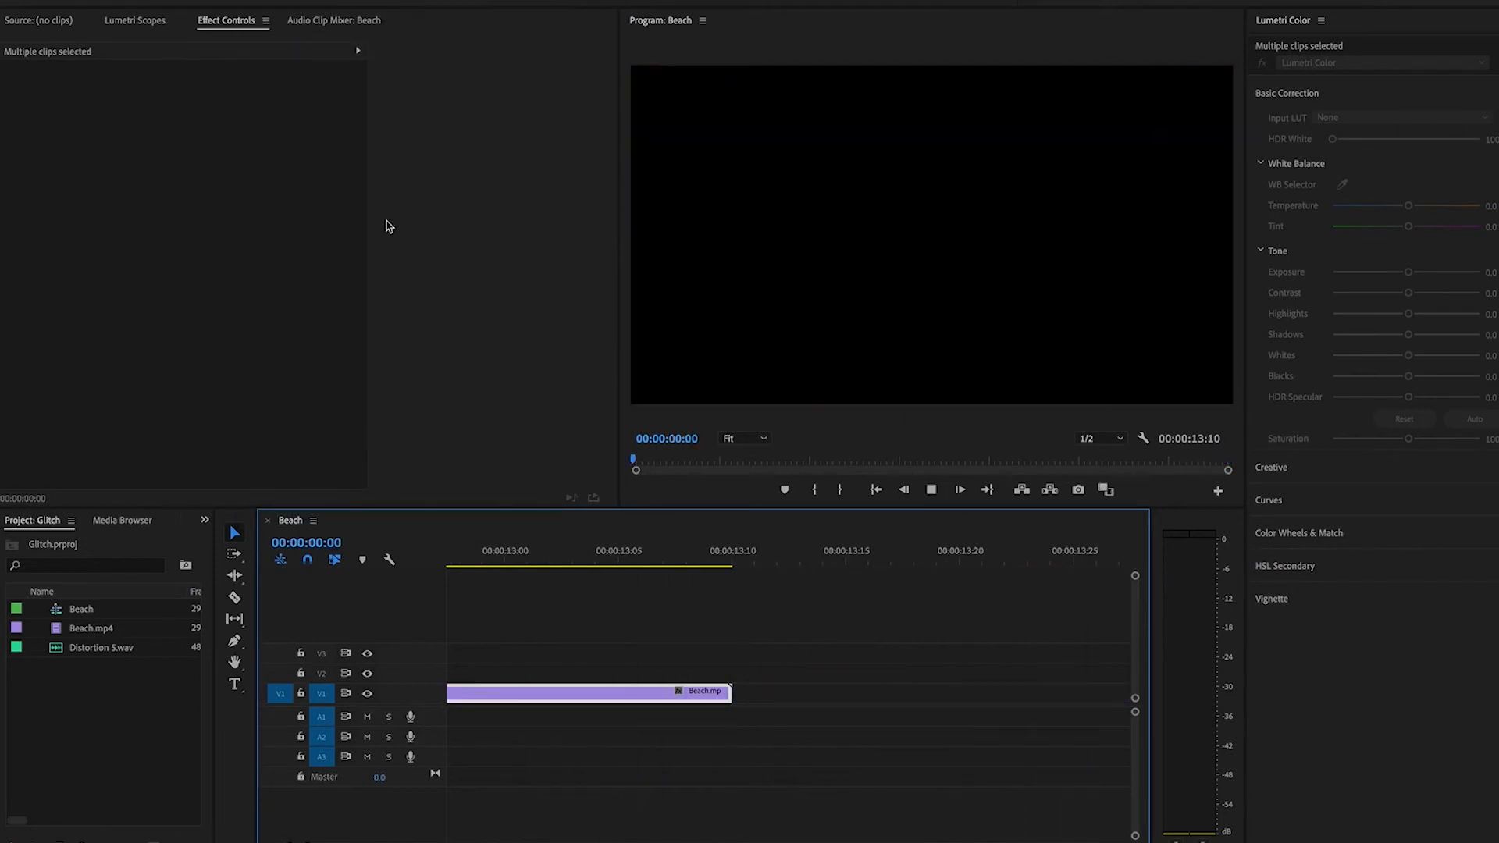
{"action": "key", "text": "space"}
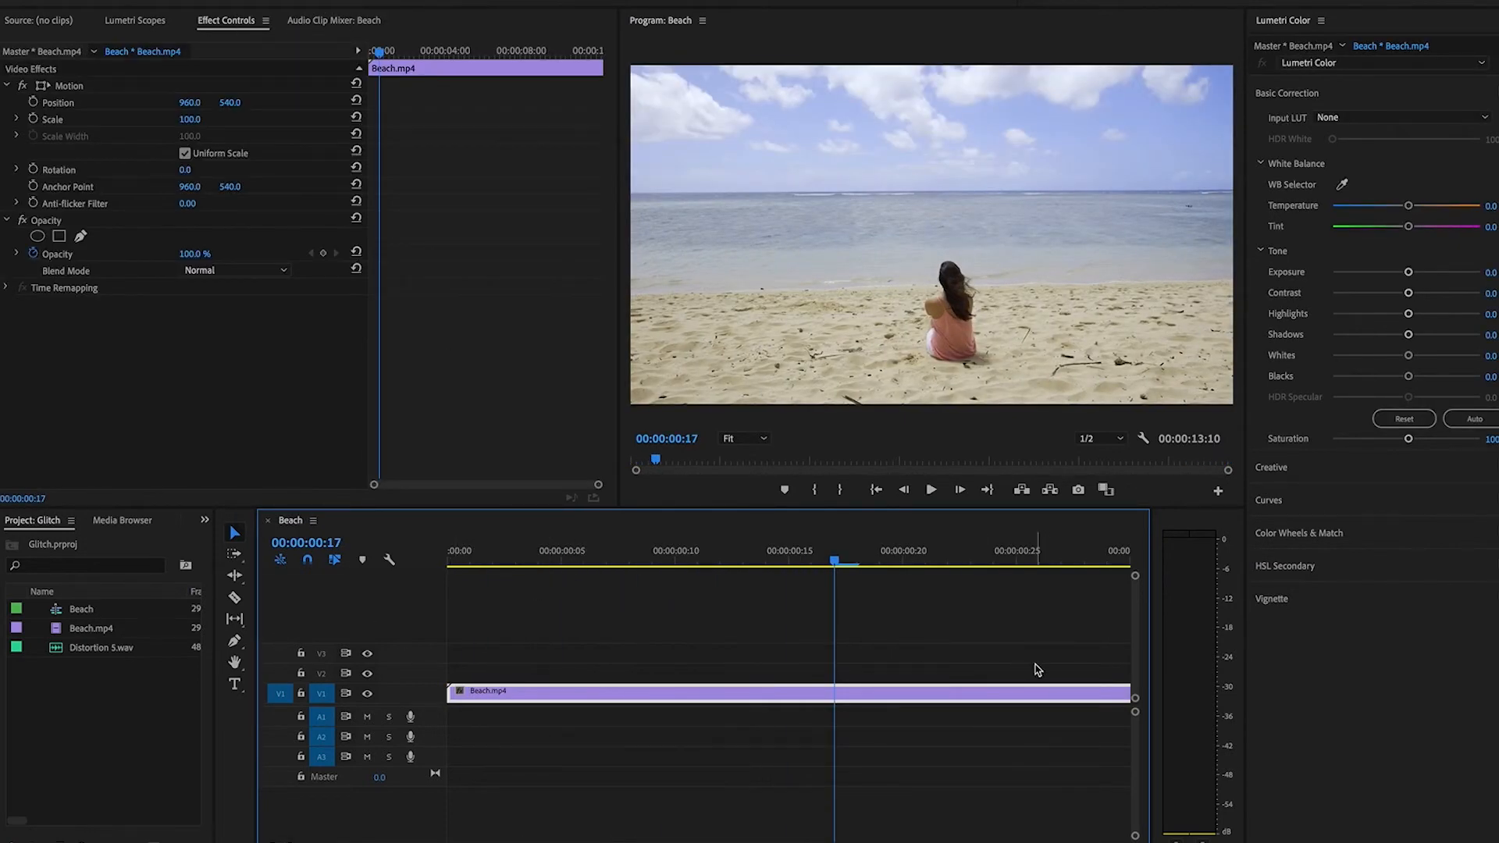
Place the Distortion 5.wav sound on audio track A1 near the glitch section, around 00:00:12:00.
{"action": "left_click_drag", "start_coordinate": [289, 842], "coordinate": [446, 842]}
{"action": "left_click_drag", "start_coordinate": [68, 649], "coordinate": [687, 716]}
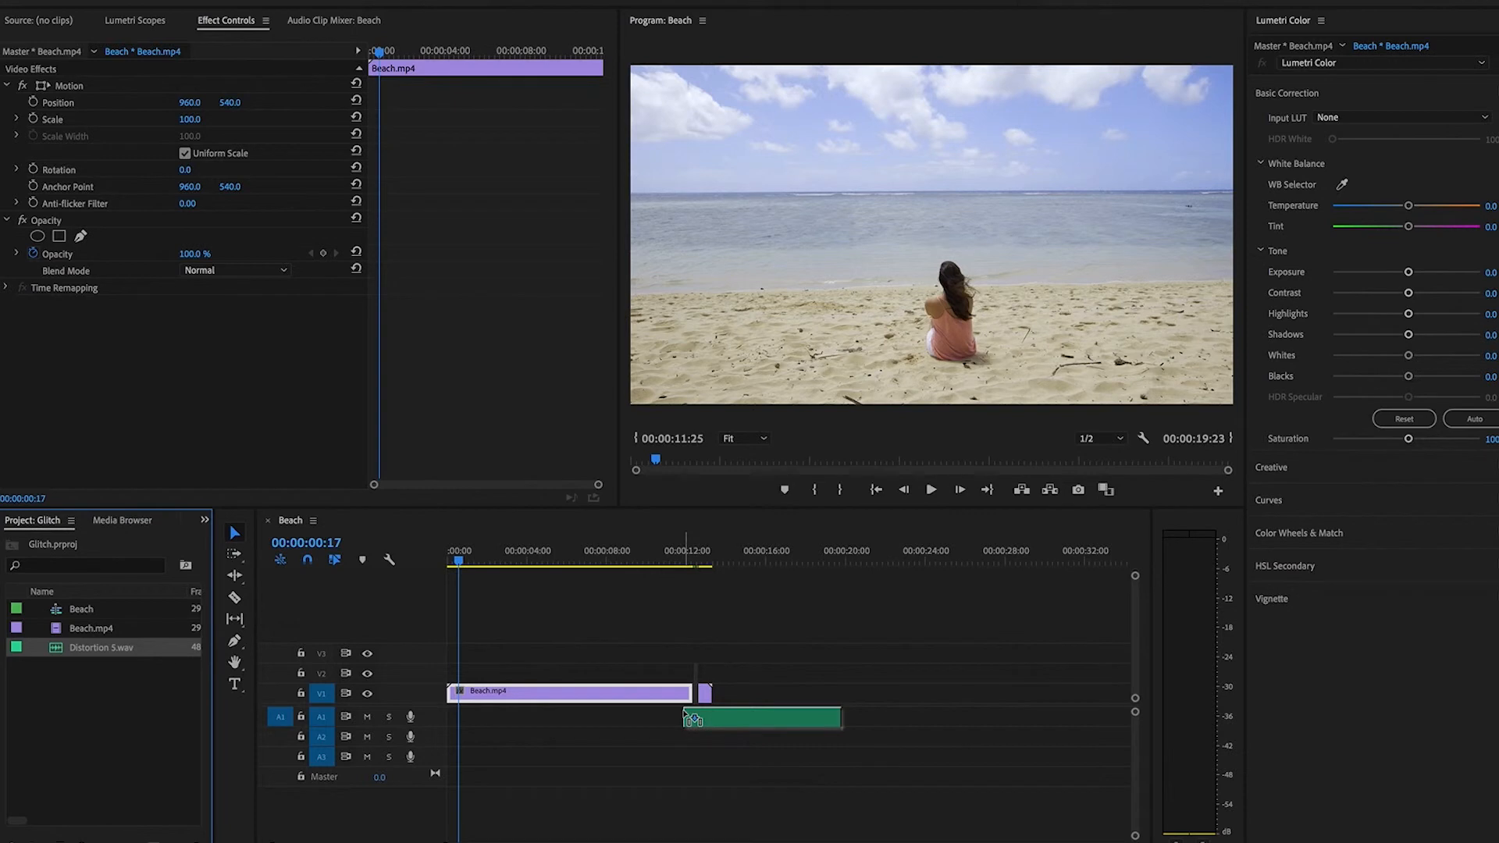
{"action": "left_click_drag", "start_coordinate": [679, 556], "coordinate": [692, 564]}
{"action": "left_click_drag", "start_coordinate": [445, 842], "coordinate": [350, 824]}
Align the start of Distortion 5.wav on A1 with the first gap, where the long Beach clip ends.
{"action": "left_click_drag", "start_coordinate": [663, 717], "coordinate": [927, 715]}
{"action": "scroll", "coordinate": [923, 717], "scroll_direction": "right", "scroll_amount": 10}
{"action": "scroll", "coordinate": [922, 717], "scroll_direction": "right", "scroll_amount": 1}
{"action": "left_click_drag", "start_coordinate": [311, 842], "coordinate": [583, 842]}
{"action": "left_click_drag", "start_coordinate": [584, 718], "coordinate": [535, 717]}
Trim the end of Distortion 5.wav to the start of the final Beach clip.
{"action": "left_click_drag", "start_coordinate": [581, 842], "coordinate": [312, 842]}
{"action": "scroll", "coordinate": [849, 789], "scroll_direction": "down", "scroll_amount": 5}
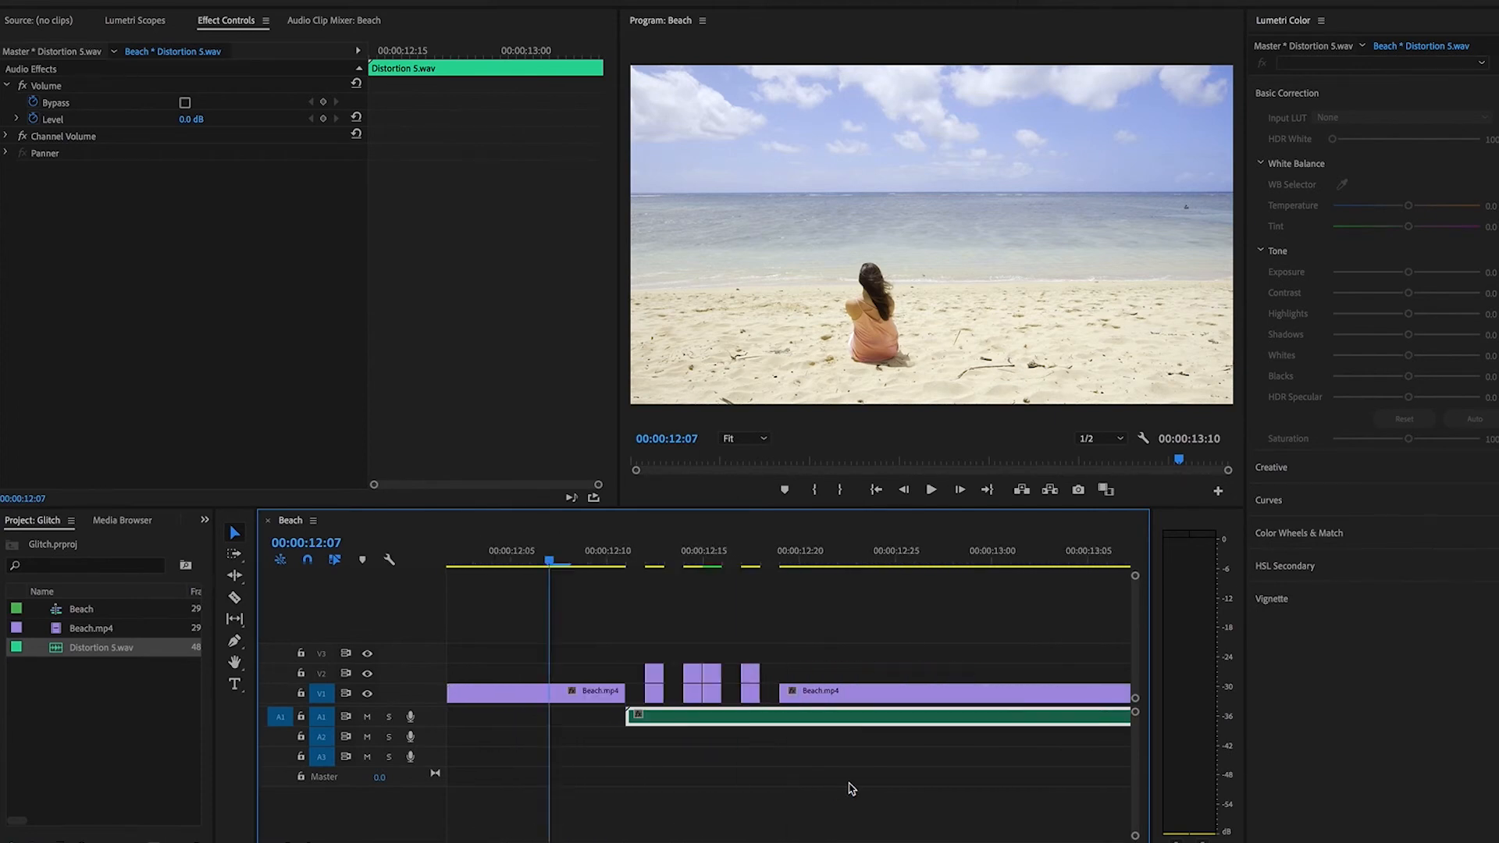
{"action": "left_click_drag", "start_coordinate": [1081, 718], "coordinate": [682, 717]}
Play back the sequence from 00:00:10:24 through the glitch section to review the picture with the distortion sound.
{"action": "left_click", "coordinate": [471, 562]}
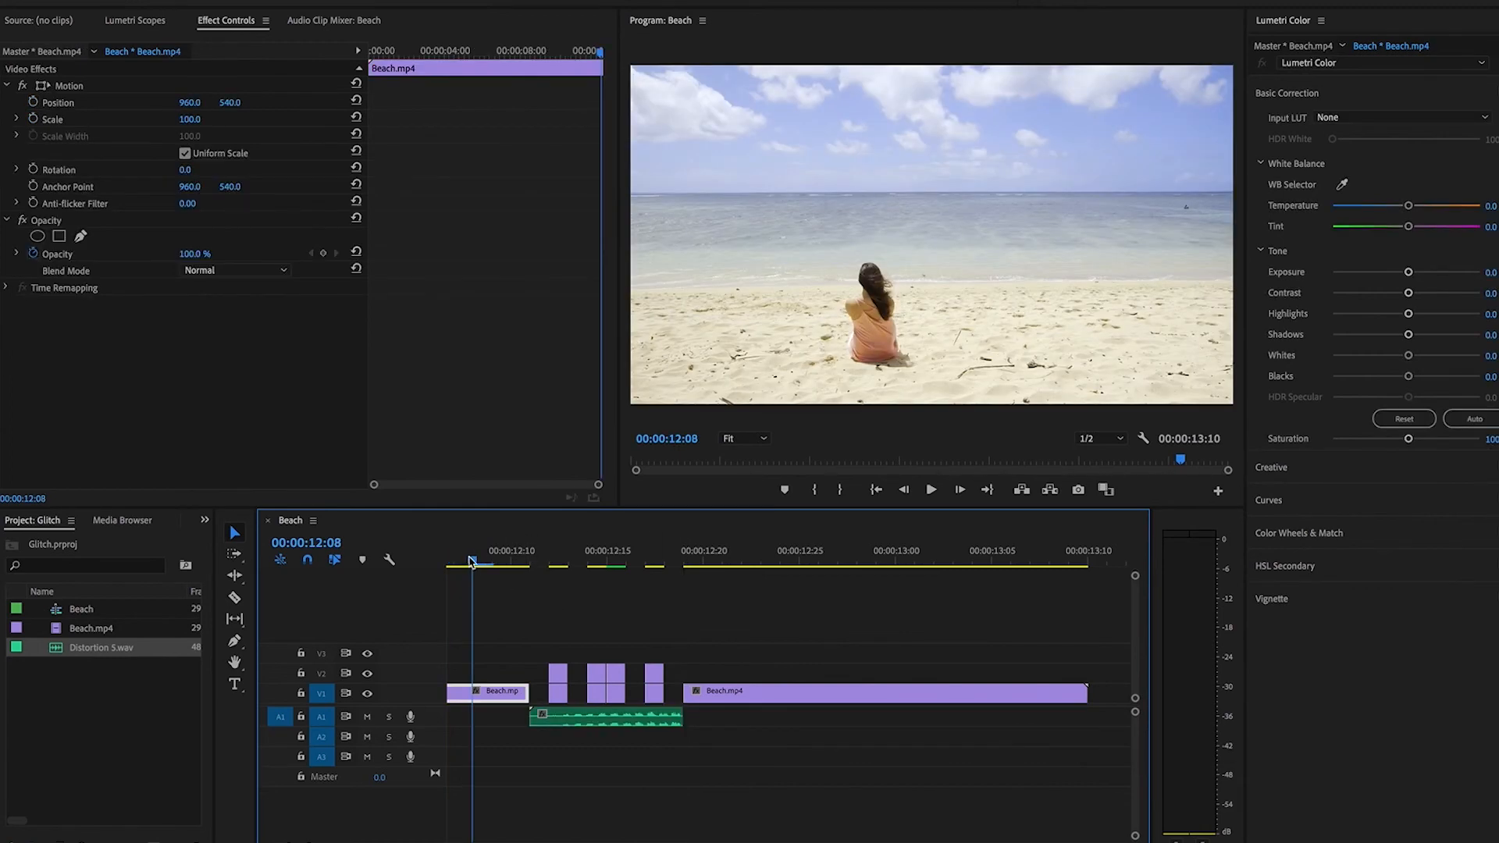
{"action": "scroll", "coordinate": [491, 585], "scroll_direction": "up", "scroll_amount": 10}
{"action": "left_click", "coordinate": [472, 556]}
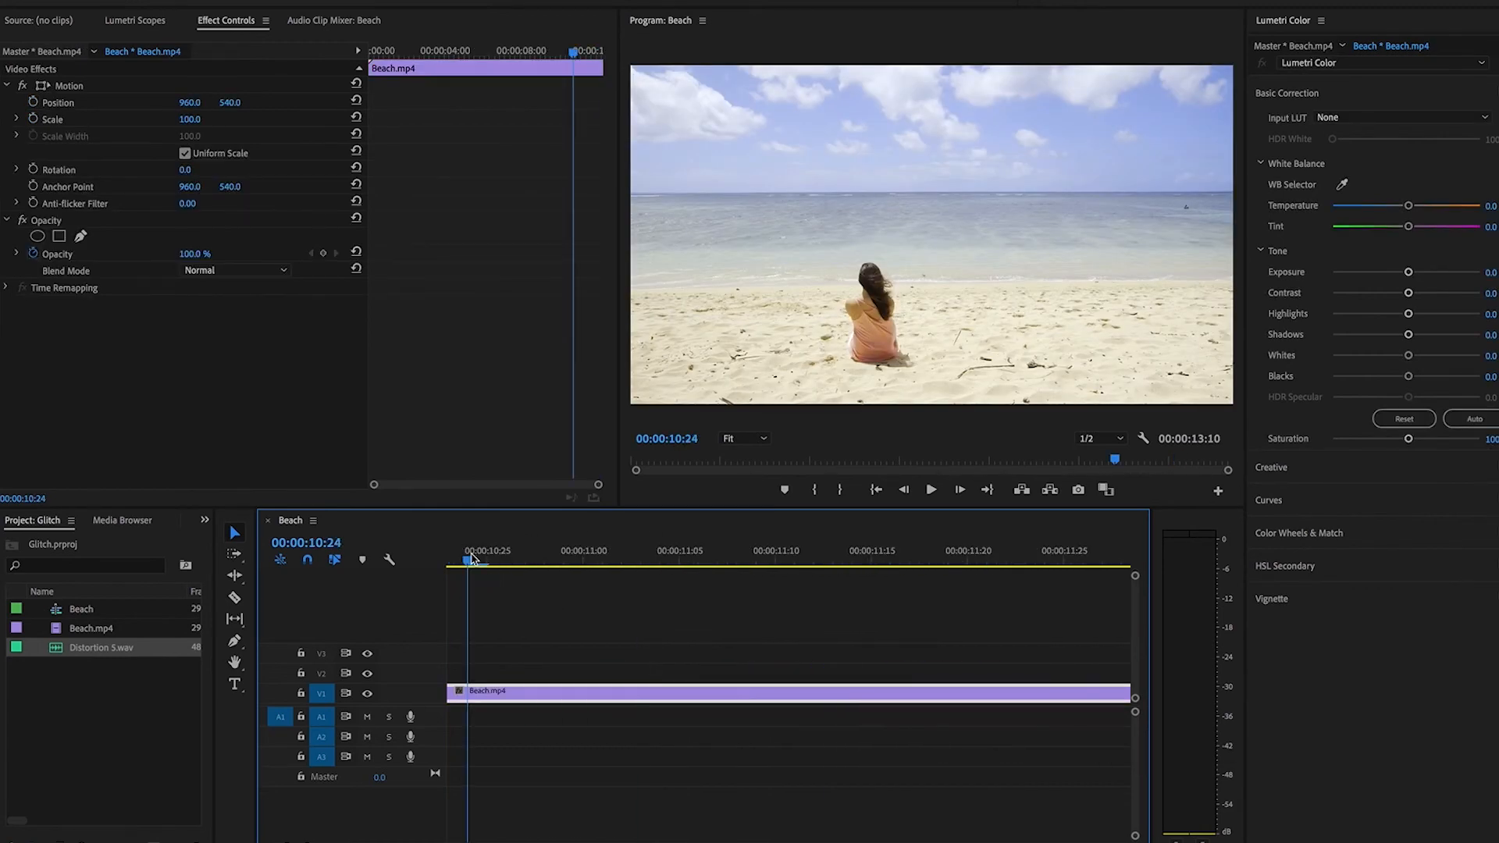
{"action": "key", "text": "space"}
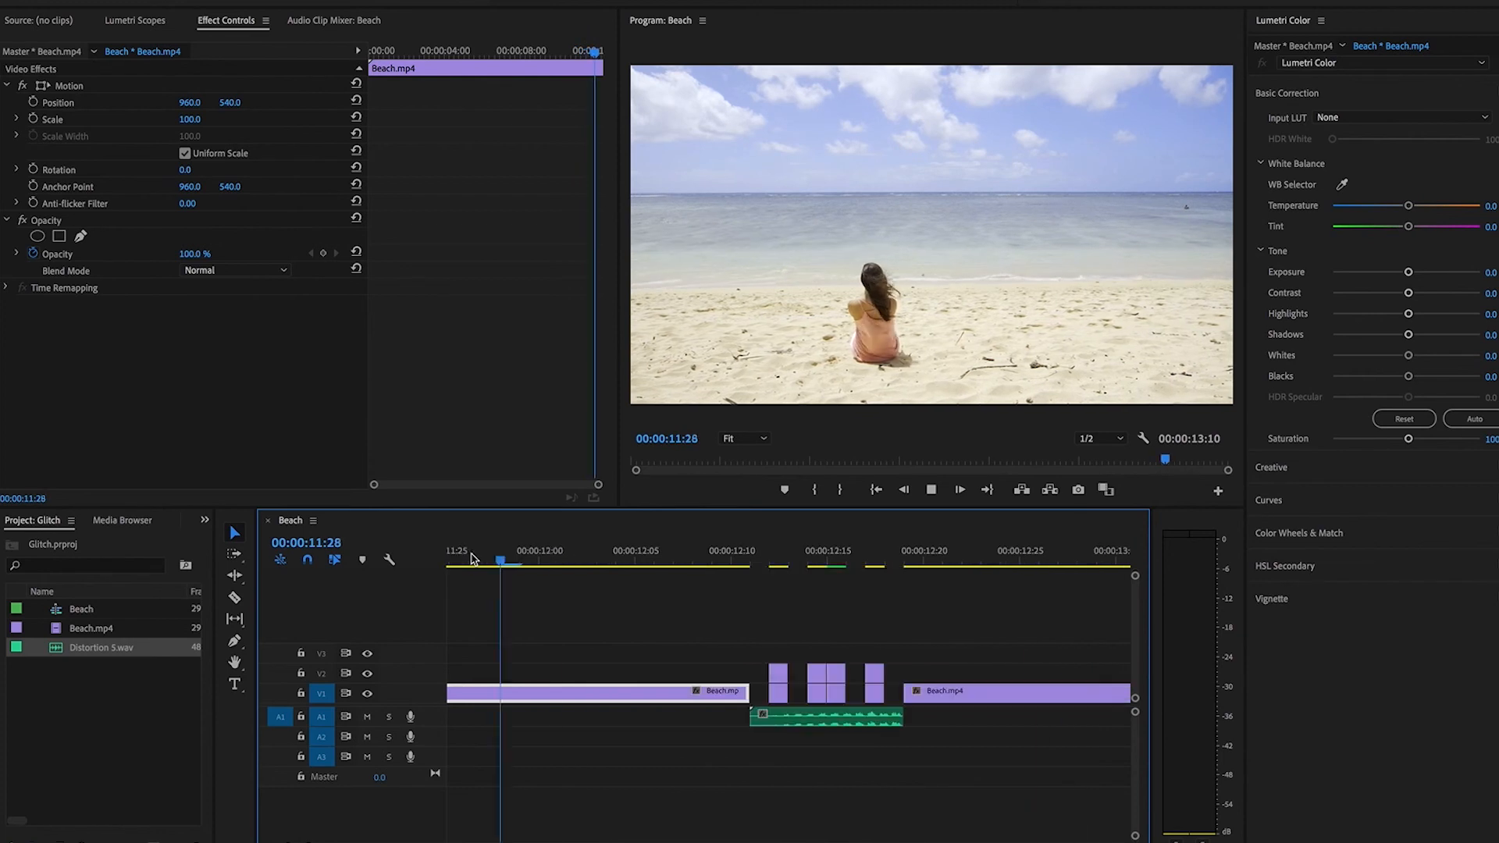
{"action": "key", "text": "space"}
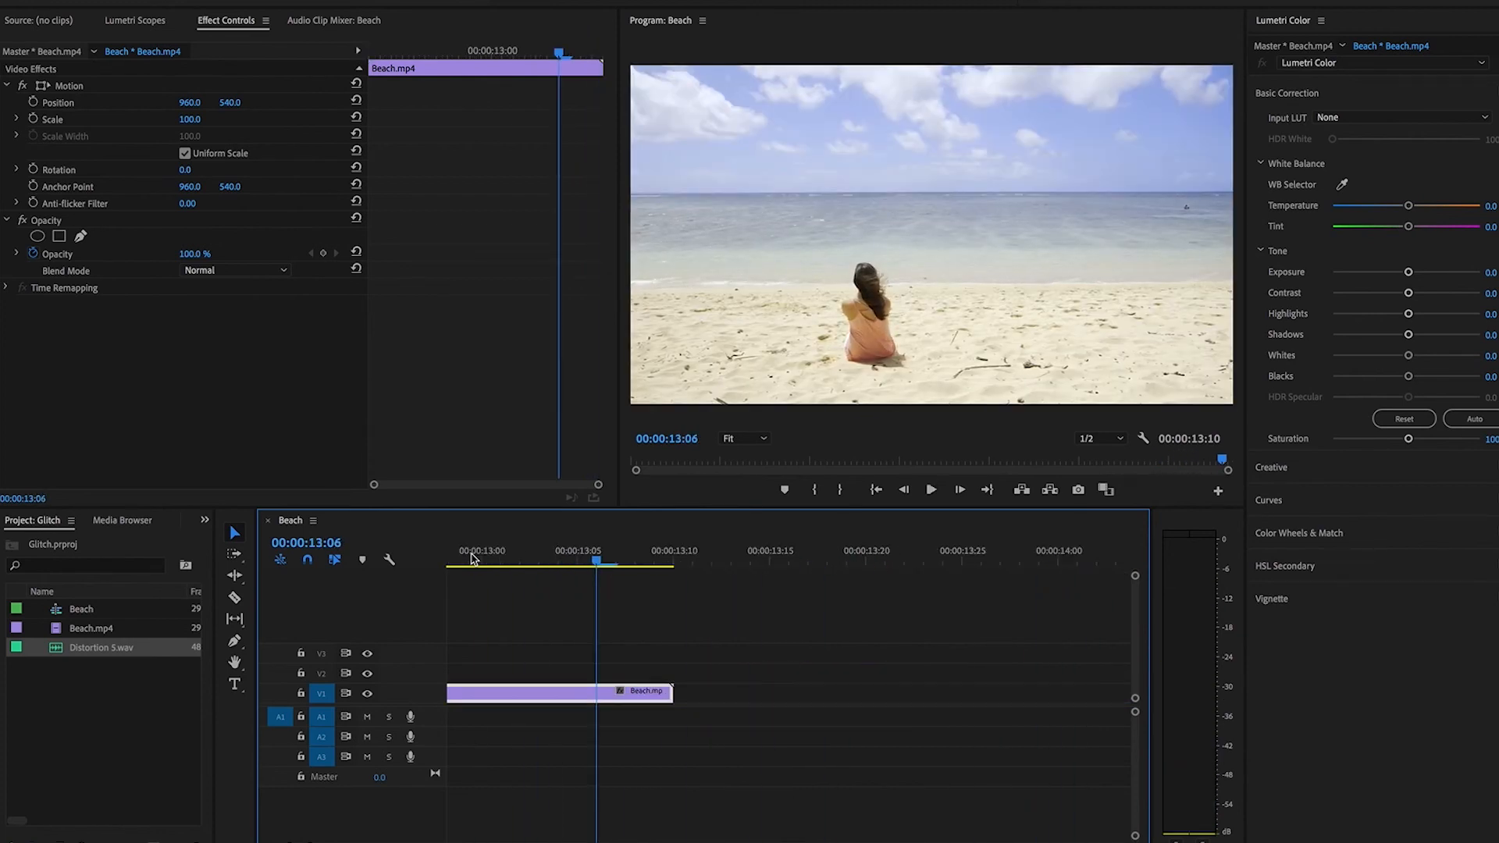
{"action": "scroll", "coordinate": [480, 569], "scroll_direction": "up", "scroll_amount": 8}
{"action": "left_click", "coordinate": [472, 556]}
{"action": "key", "text": "space"}
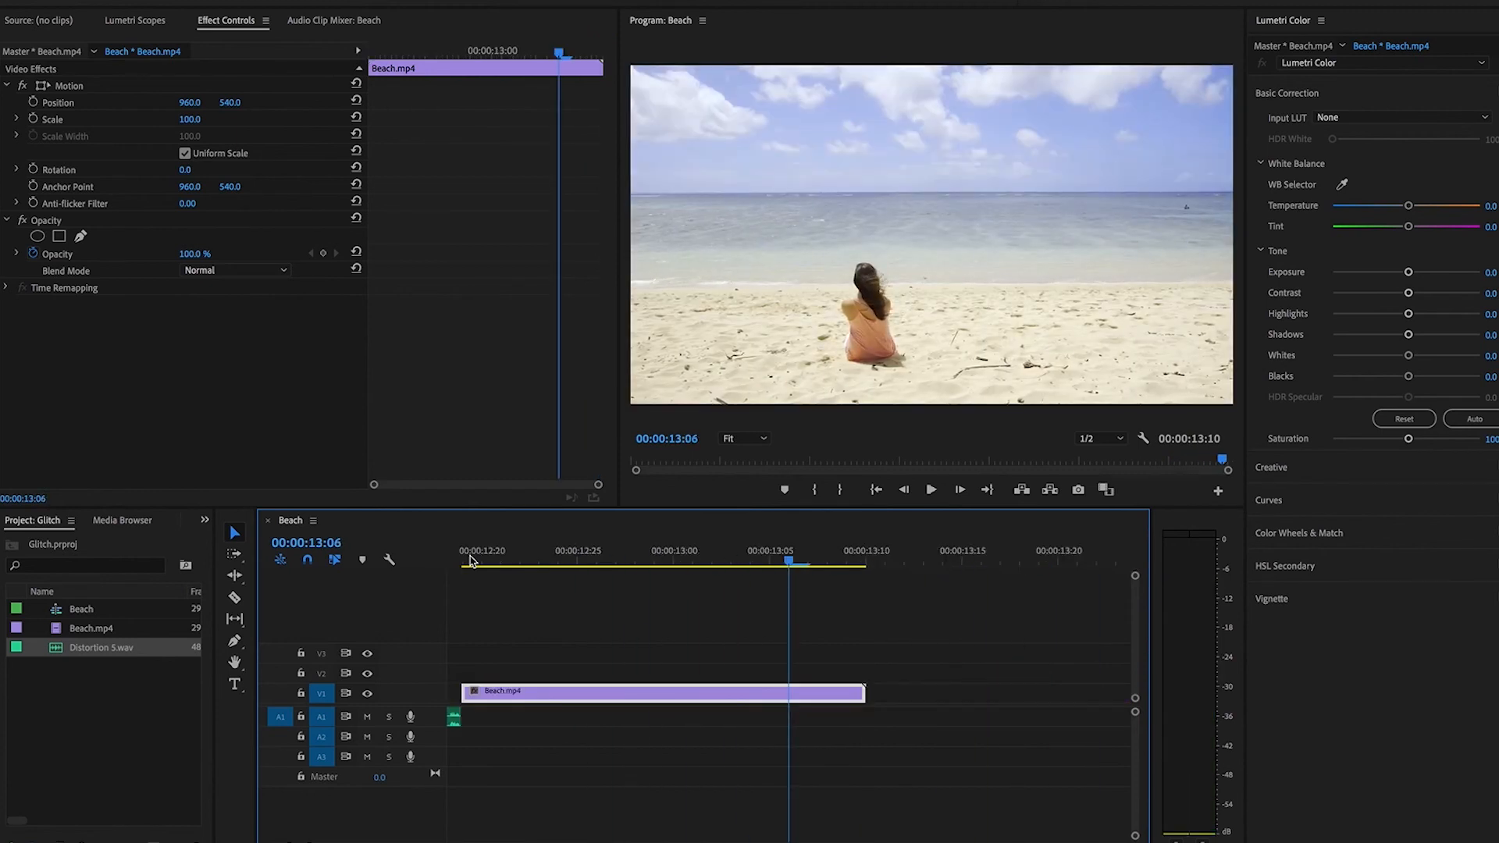